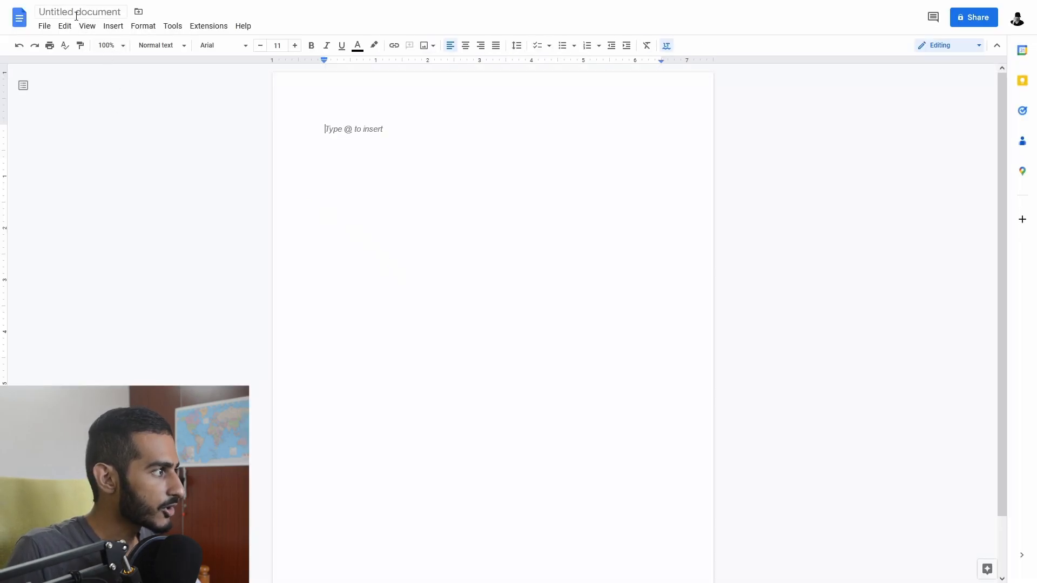
# Replace the 'Untitled document' title with the author's full name, fixing a typo along the way.
pyautogui.click(76, 15)
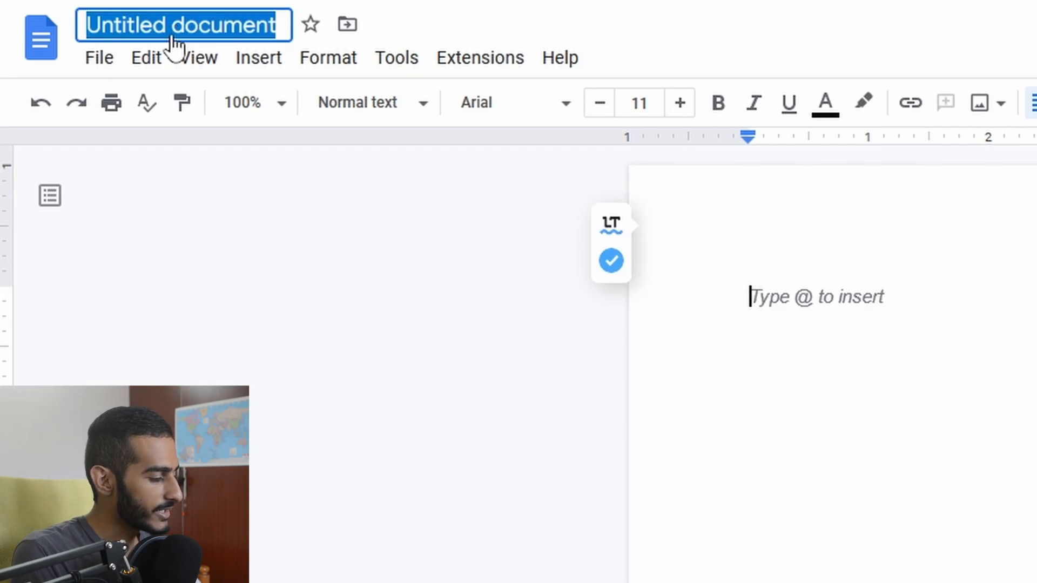
pyautogui.write('Sr')
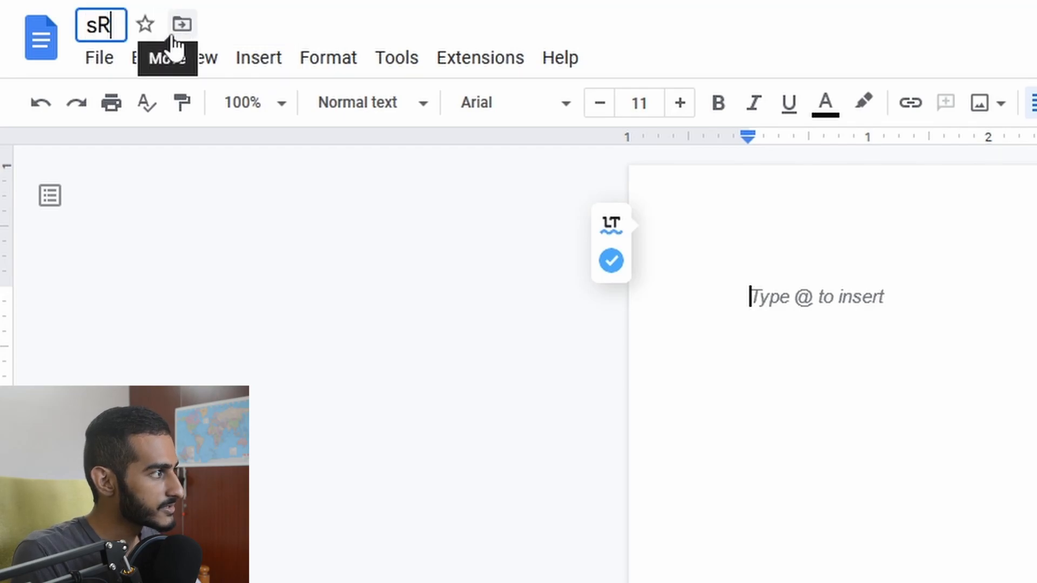
pyautogui.press('BackSpace')
pyautogui.write('reyas G U')
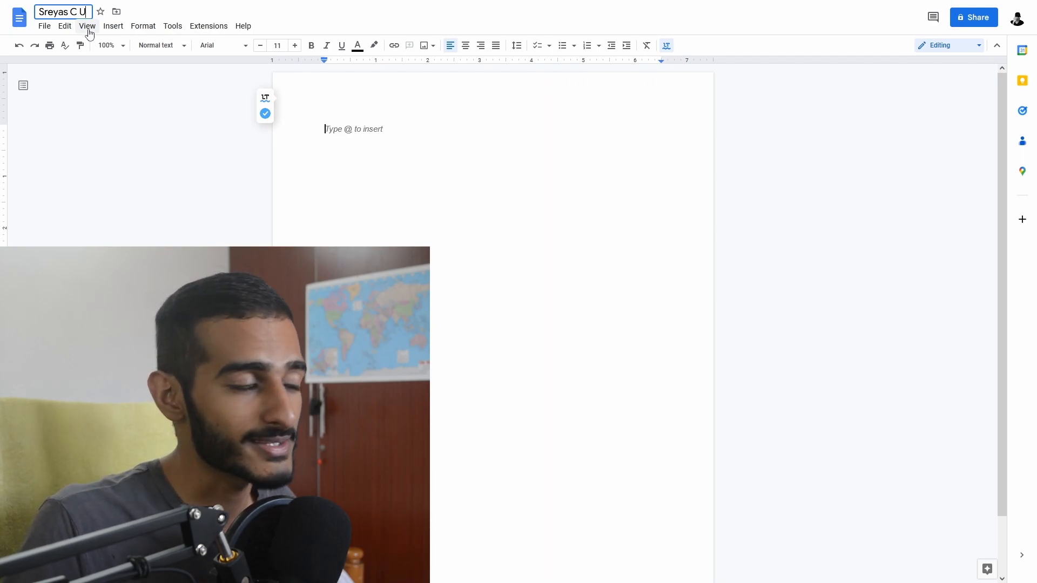
pyautogui.press('Return')
# In Page setup, enter margins of .1 inch top and bottom and .3 inch left and right.
pyautogui.click(45, 26)
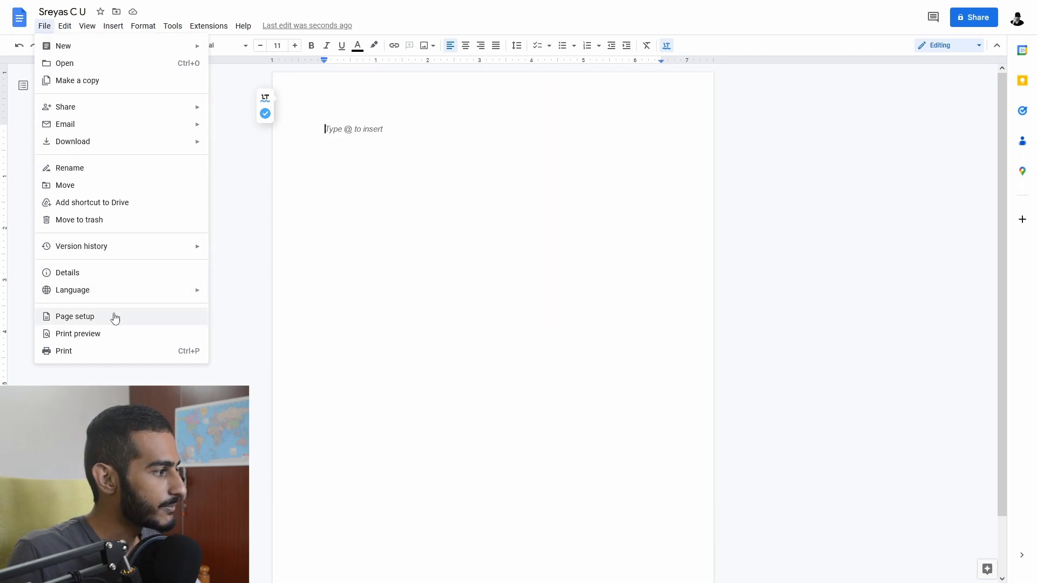
pyautogui.click(76, 317)
pyautogui.doubleClick(606, 279)
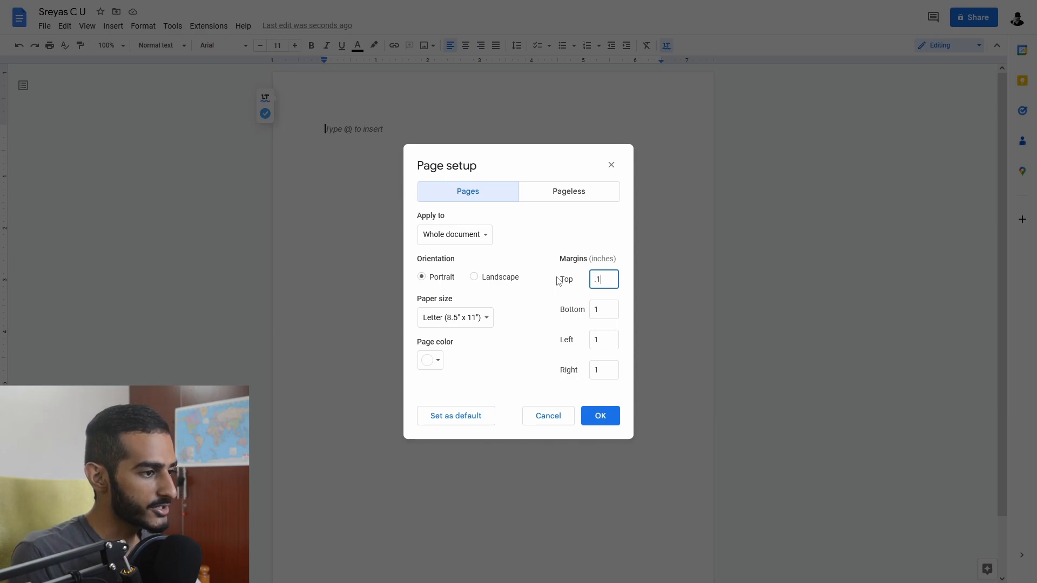
pyautogui.doubleClick(604, 312)
pyautogui.write('.1')
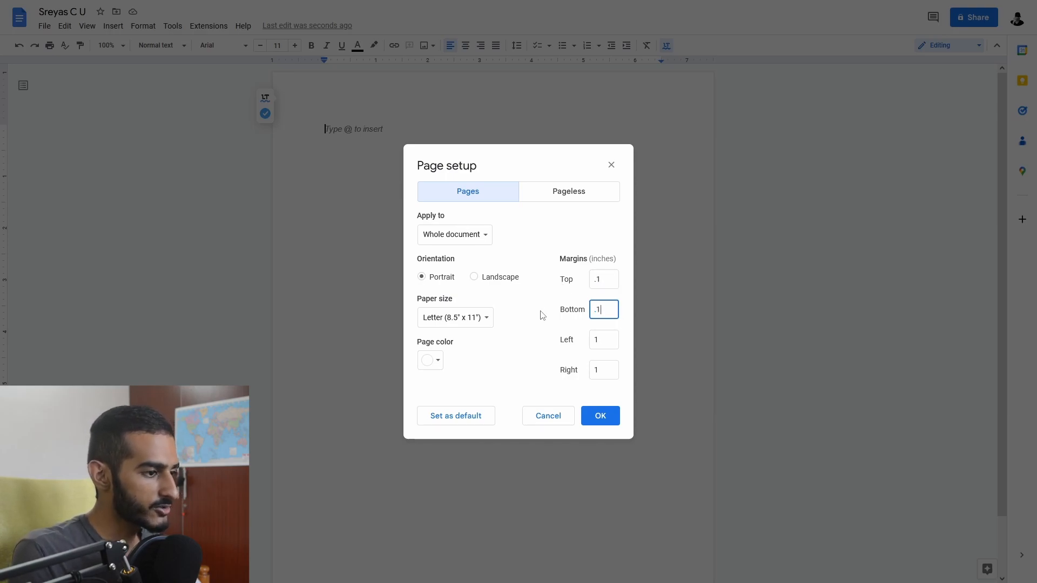
pyautogui.doubleClick(612, 335)
pyautogui.write('.3')
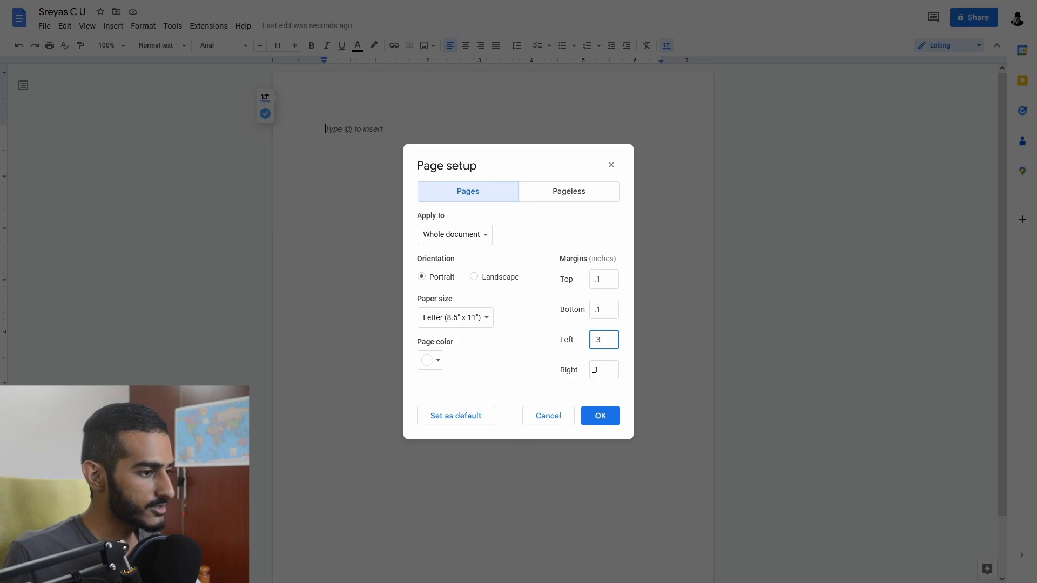
pyautogui.doubleClick(593, 377)
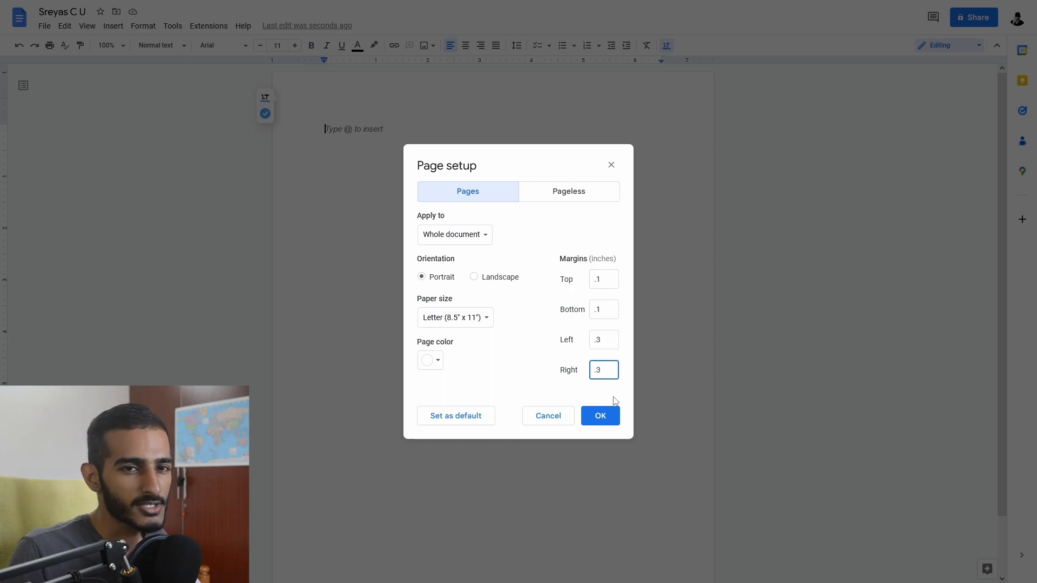
# Apply the new margins and insert a one-row, two-column table at the top of the page.
pyautogui.click(601, 417)
pyautogui.click(113, 27)
pyautogui.moveTo(132, 63)
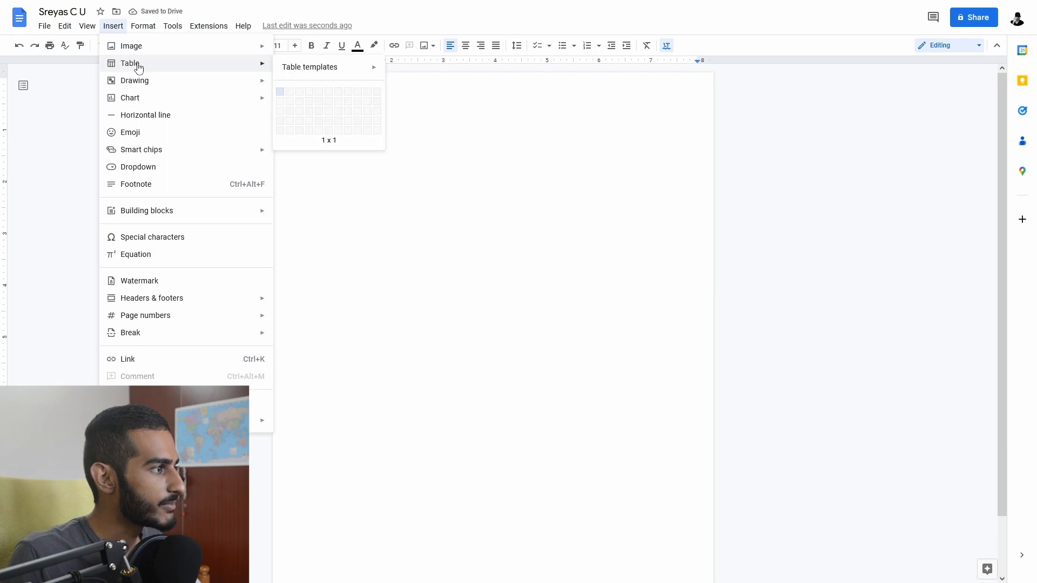
pyautogui.click(291, 94)
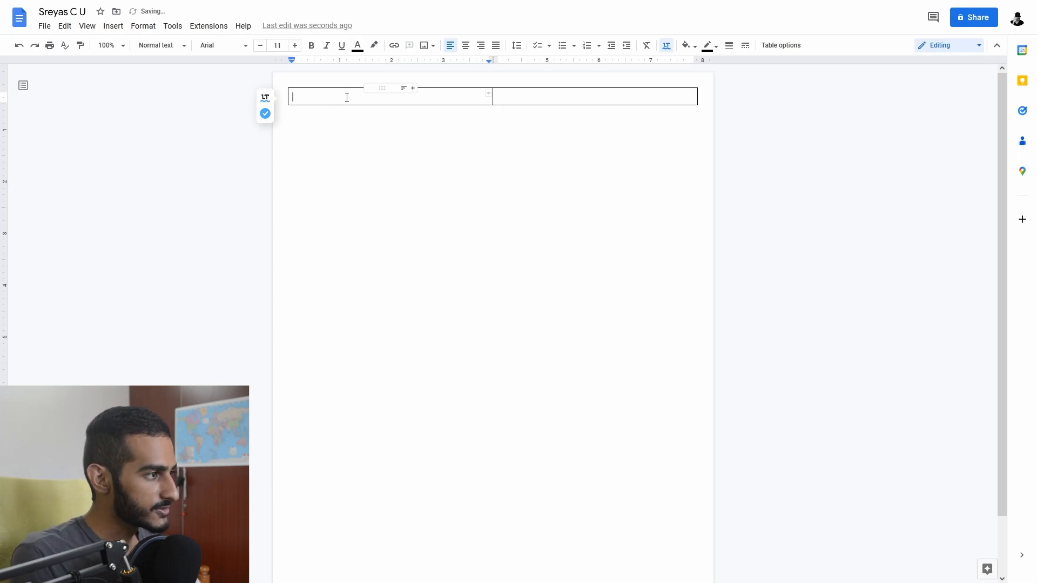
pyautogui.write('Srey')
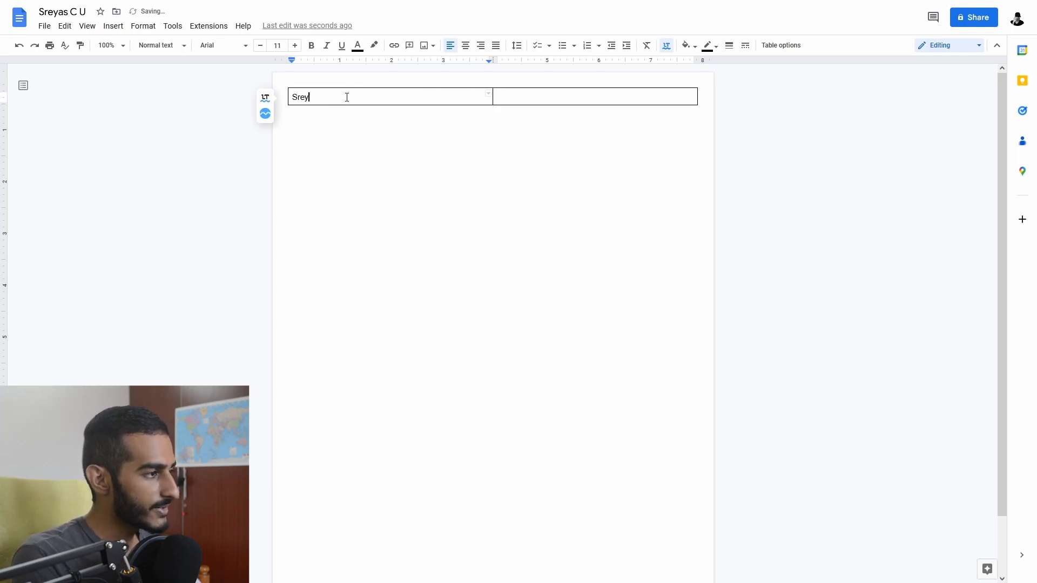
pyautogui.write('as C U')
pyautogui.press('Tab')
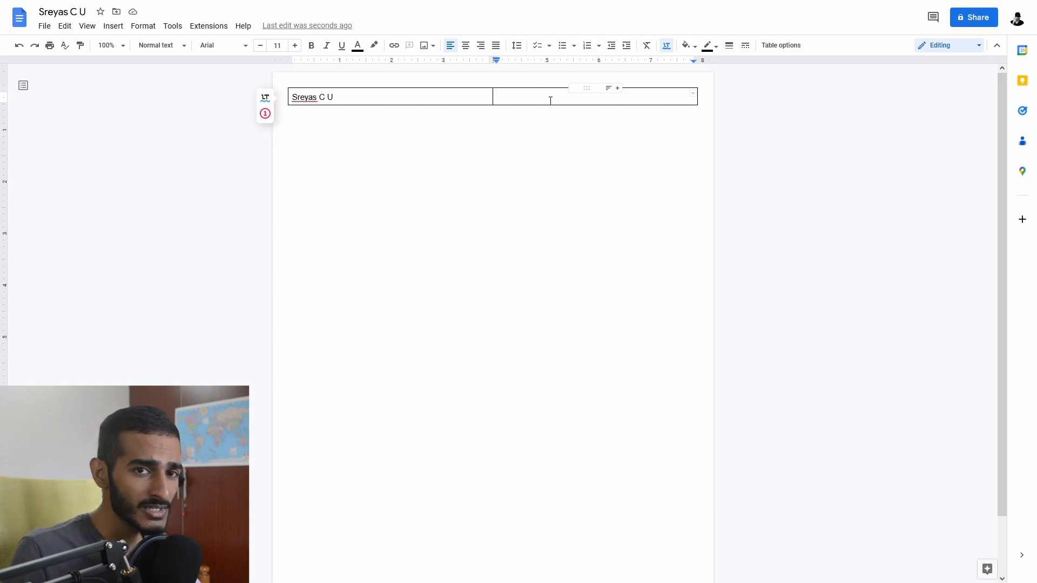
pyautogui.write('https://www.linkedin.com/in/sreyas-cu/')
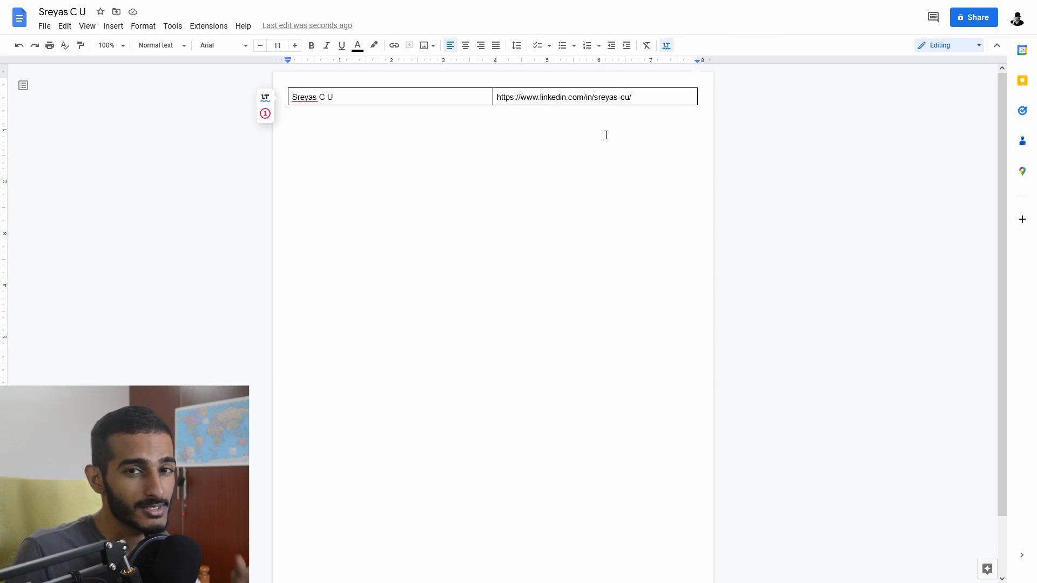
pyautogui.moveTo(541, 97); pyautogui.dragTo(665, 99)
pyautogui.press('BackSpace')
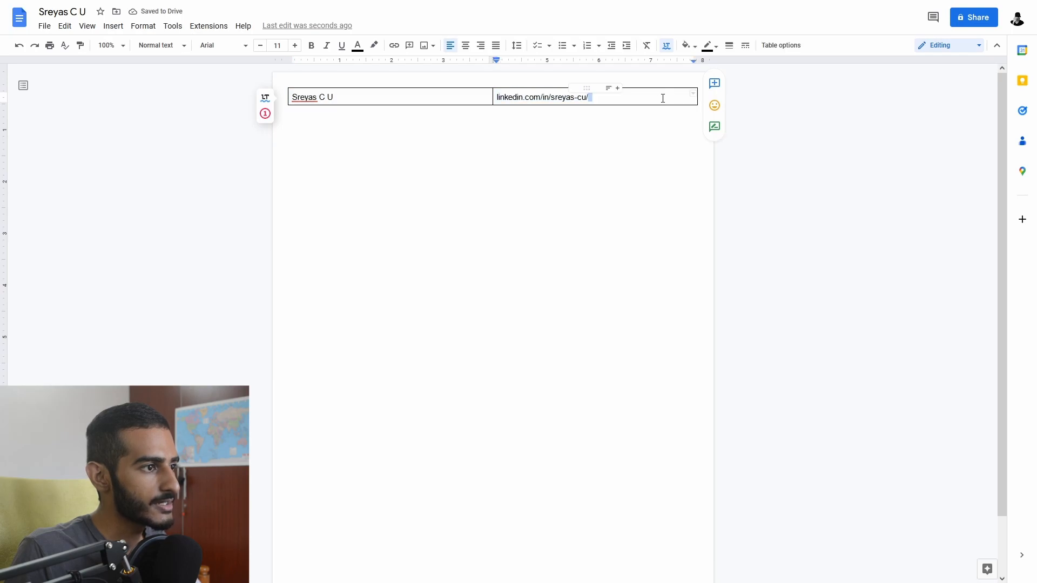
pyautogui.moveTo(497, 98); pyautogui.dragTo(676, 101)
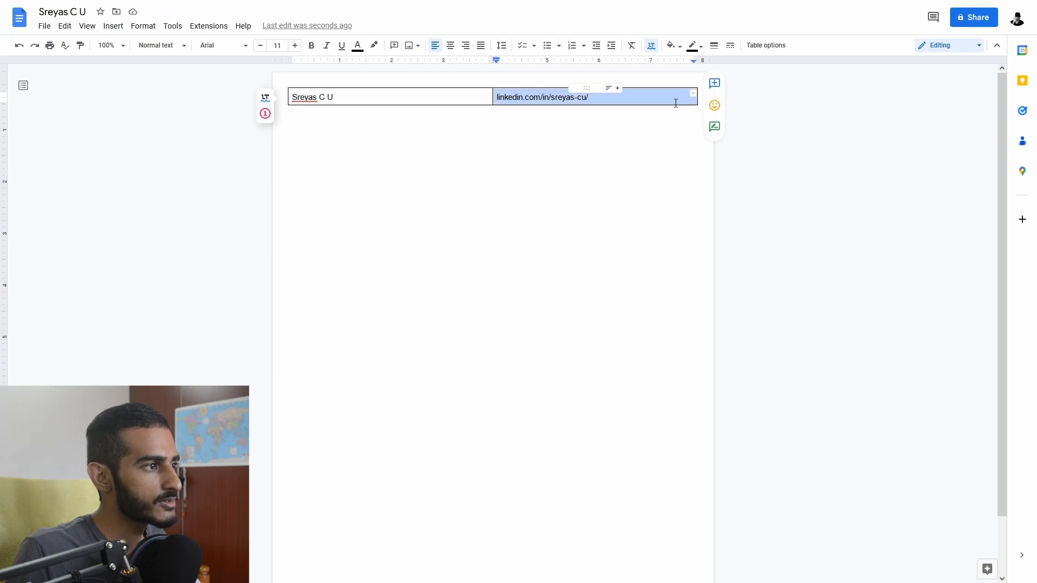
# Right-align the contact cell and link the LinkedIn text to the full profile URL.
pyautogui.click(463, 48)
pyautogui.click(600, 99)
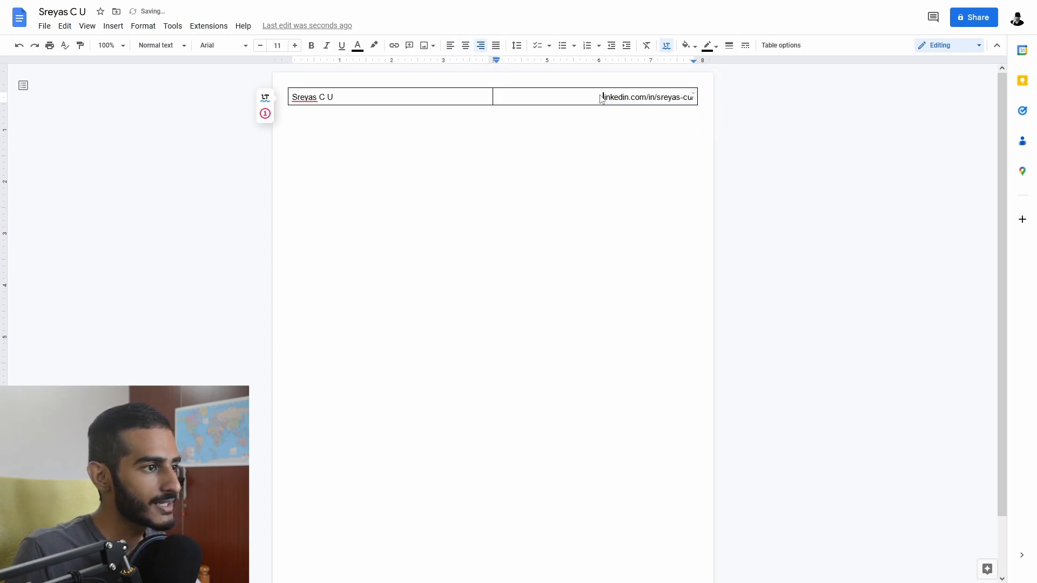
pyautogui.moveTo(601, 99); pyautogui.dragTo(697, 101)
pyautogui.hotkey('ctrl', 'c')
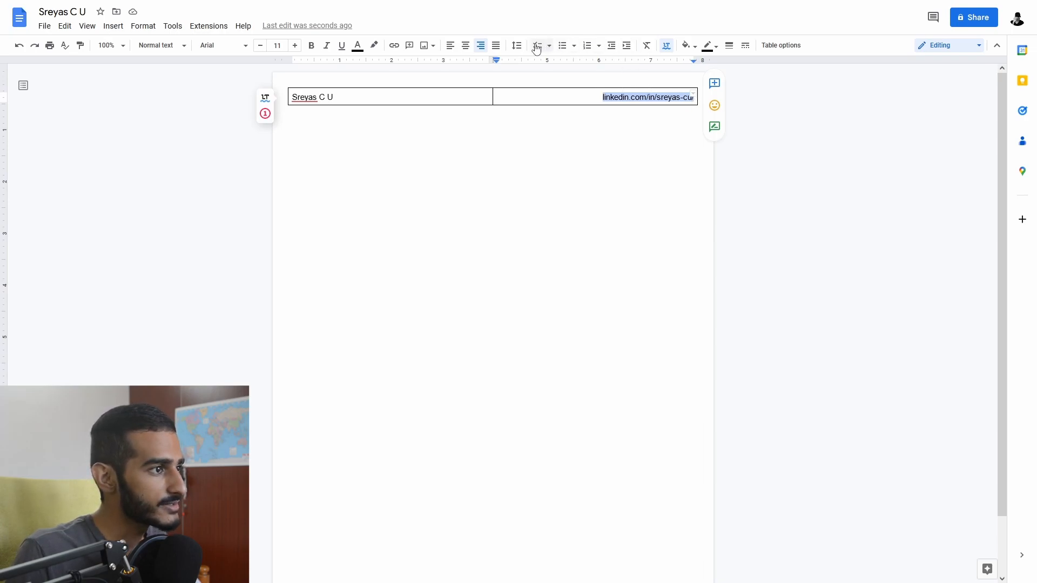
pyautogui.click(392, 47)
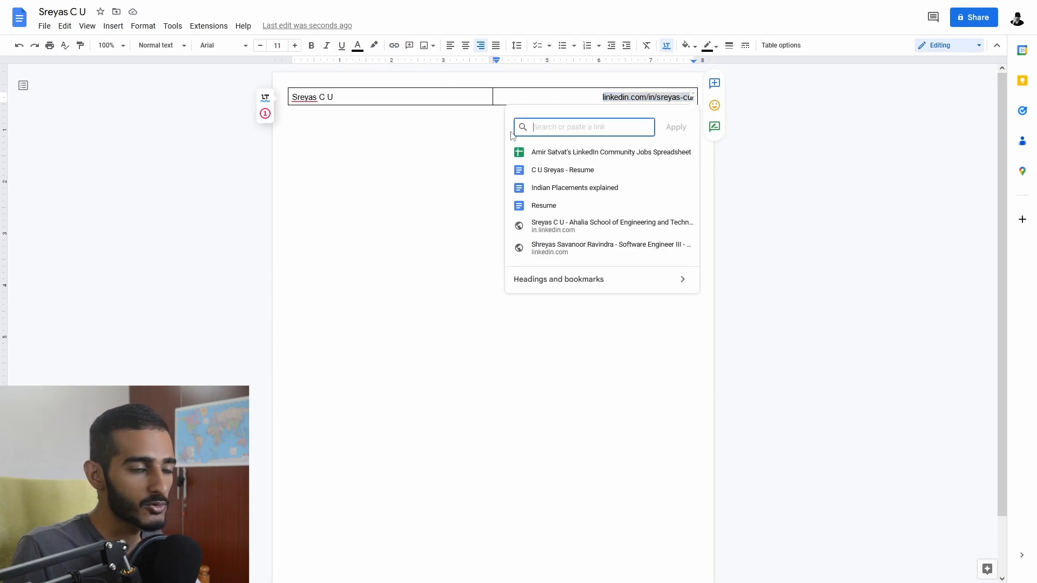
pyautogui.hotkey('ctrl', 'v')
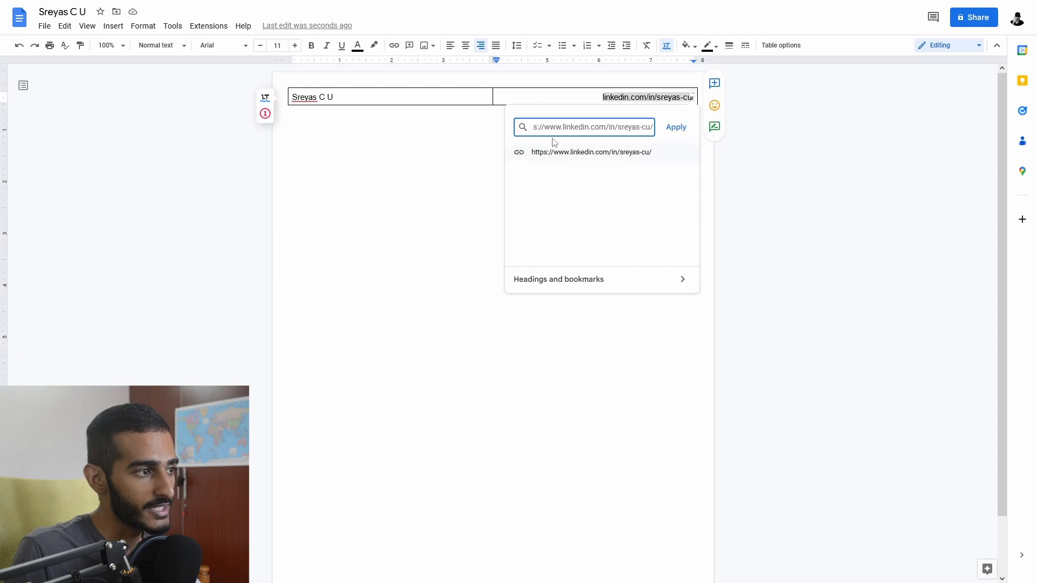
pyautogui.click(620, 150)
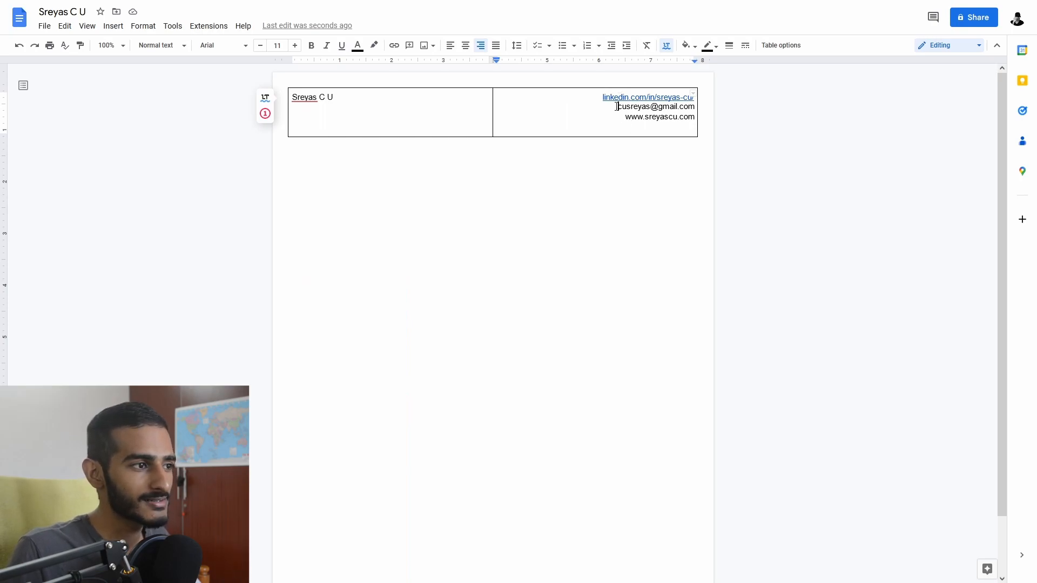
# Turn the e-mail address and website lines into links.
pyautogui.moveTo(617, 106); pyautogui.dragTo(692, 106)
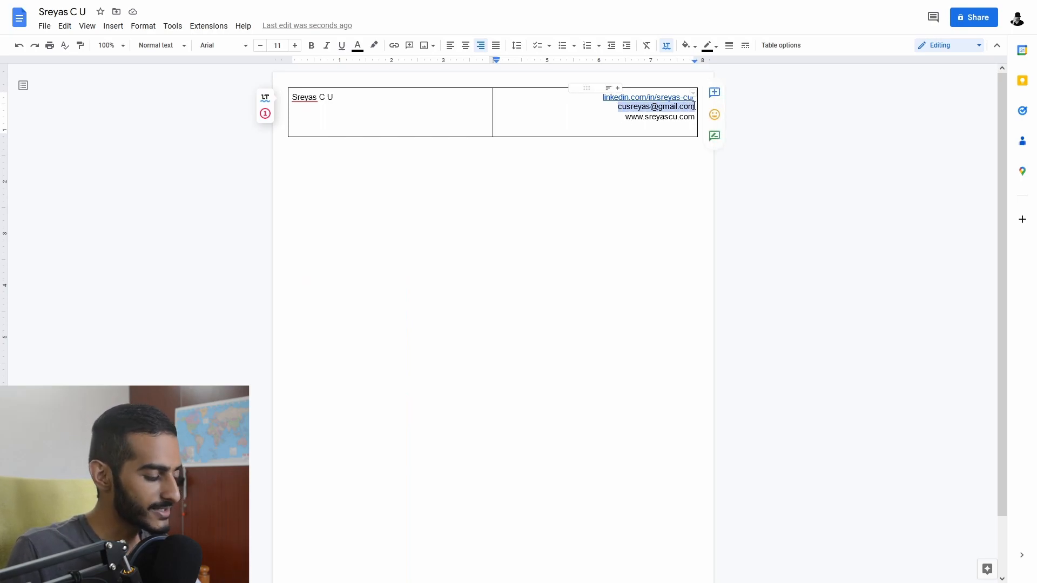
pyautogui.hotkey('ctrl', 'v')
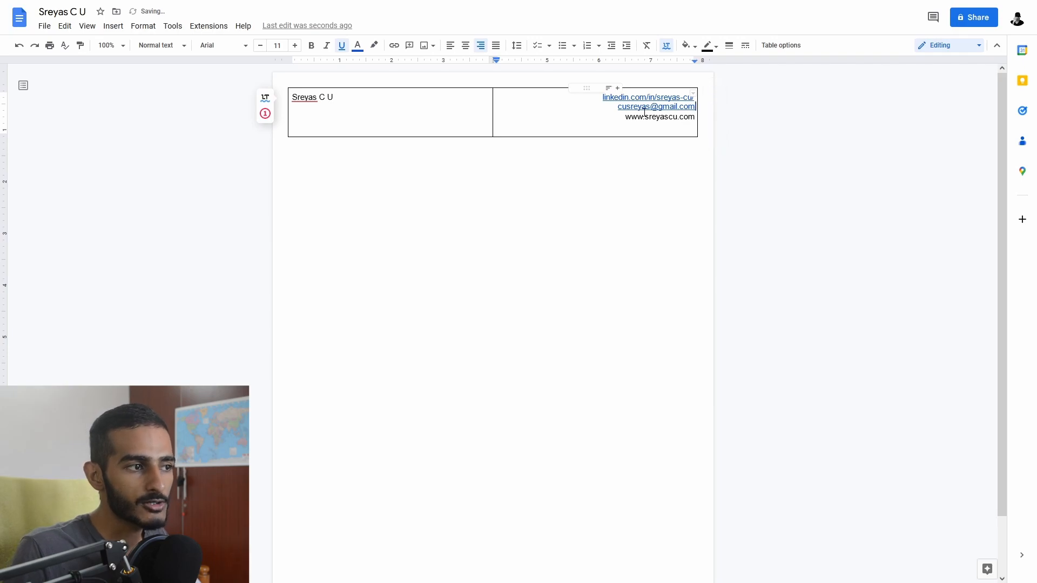
pyautogui.click(652, 116)
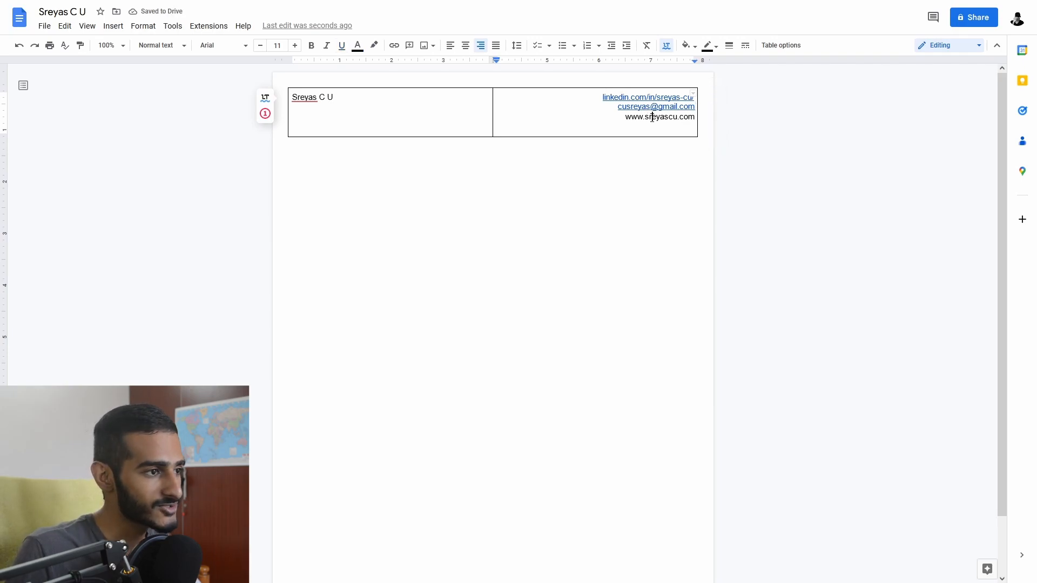
pyautogui.moveTo(625, 119); pyautogui.dragTo(688, 115)
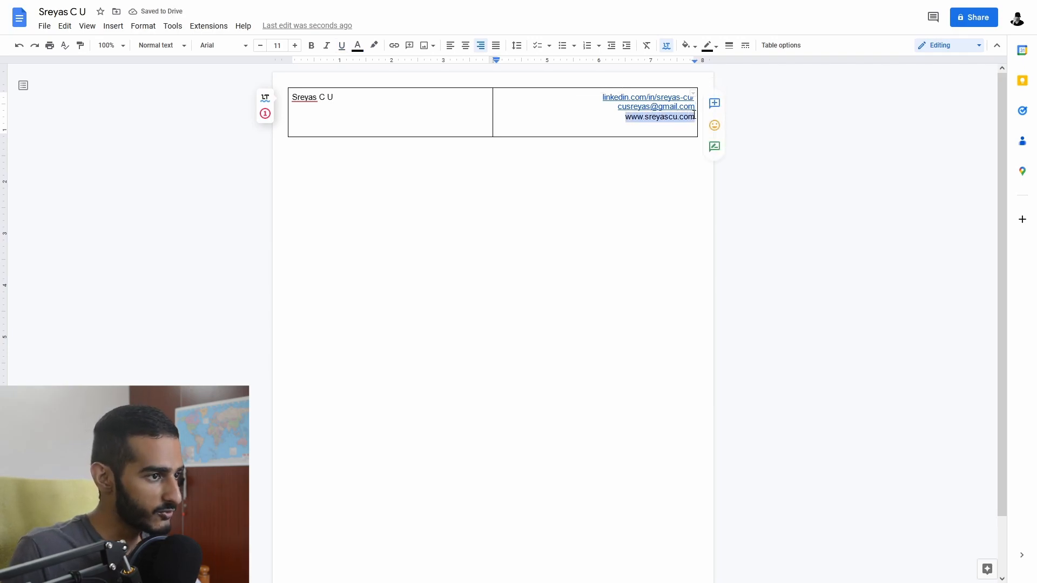
pyautogui.hotkey('ctrl', 'v')
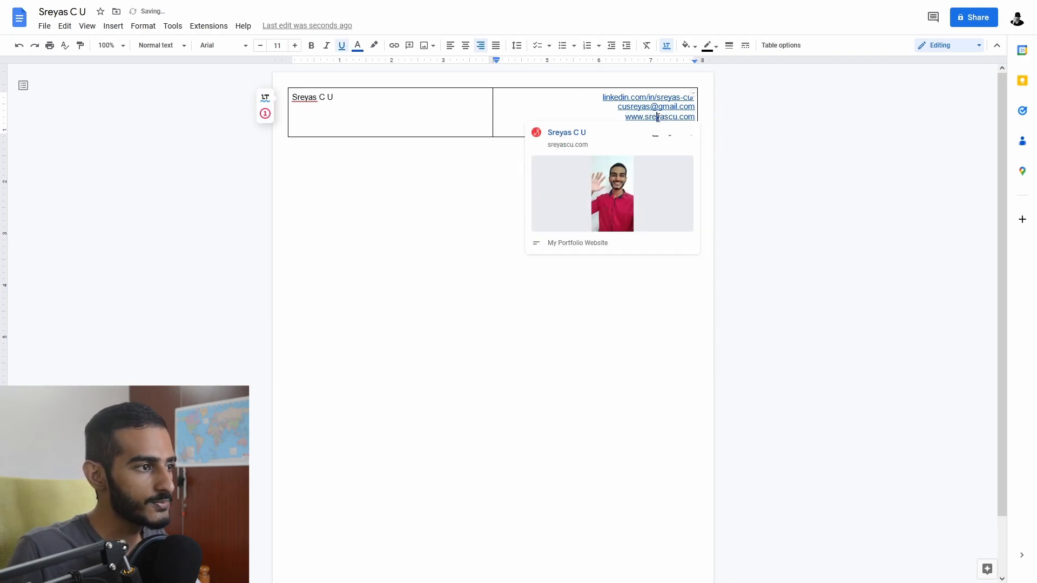
pyautogui.click(567, 116)
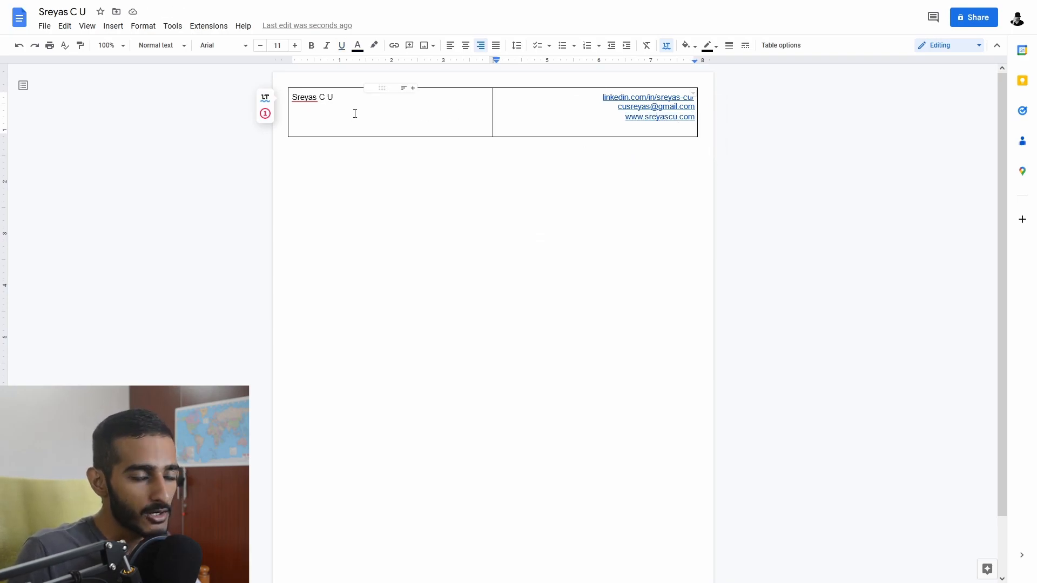
# Type an EDUCATION heading below the header table and insert a 4×3 table beneath it.
pyautogui.click(357, 164)
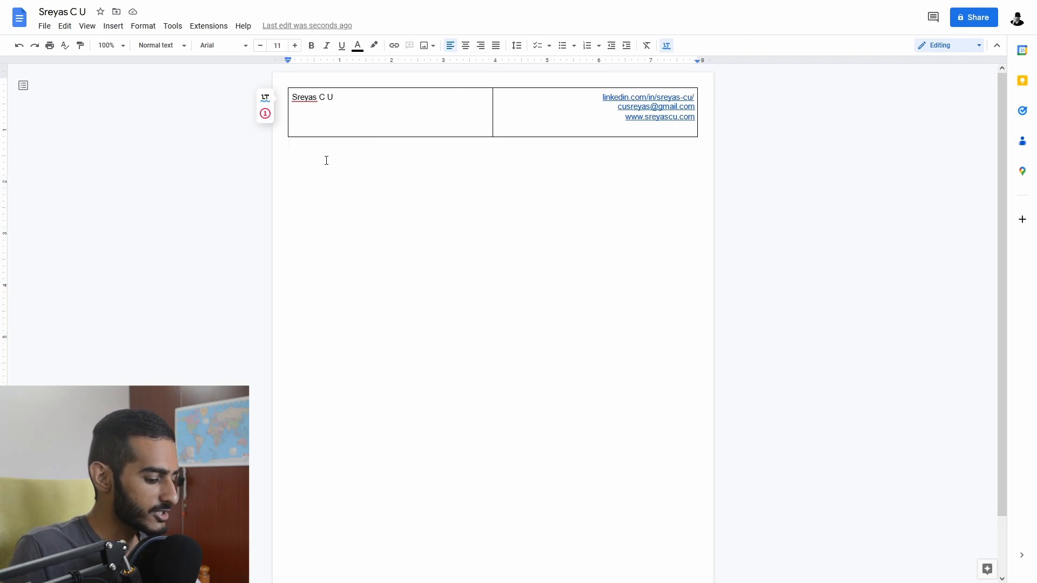
pyautogui.press('Return')
pyautogui.write('EDUCATION')
pyautogui.press('Return')
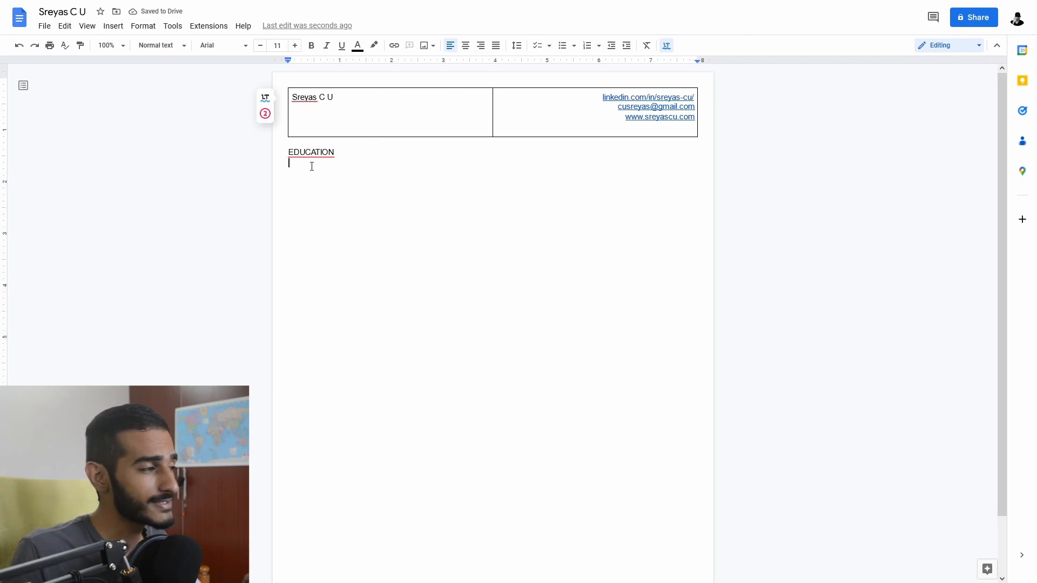
pyautogui.click(118, 30)
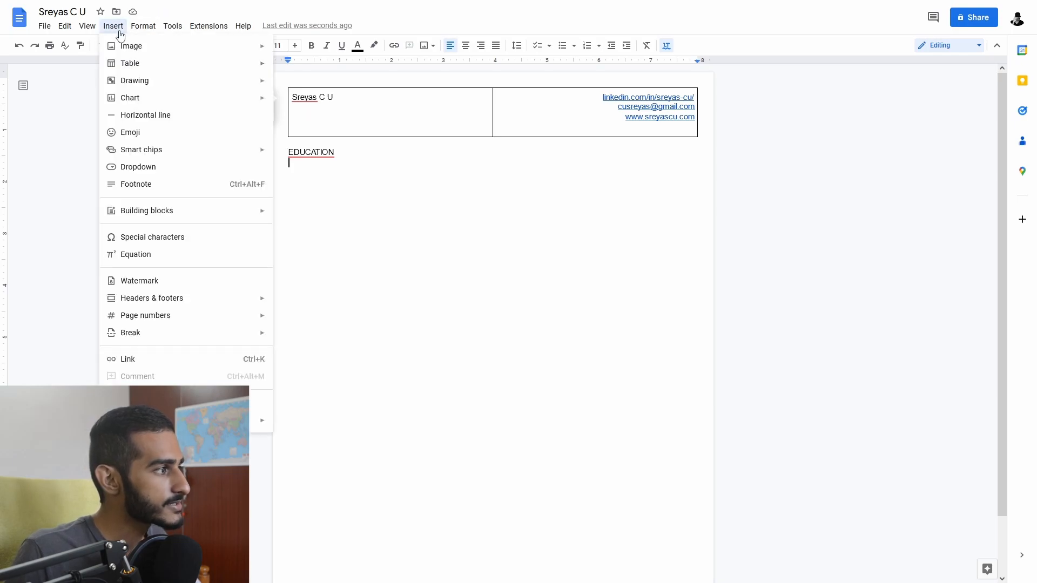
pyautogui.moveTo(197, 67)
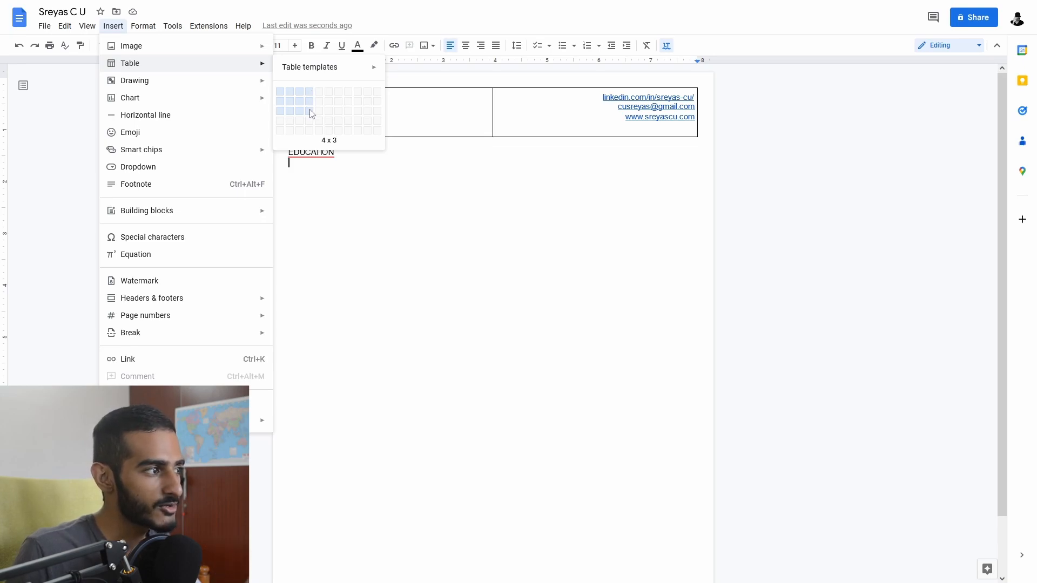
pyautogui.click(311, 114)
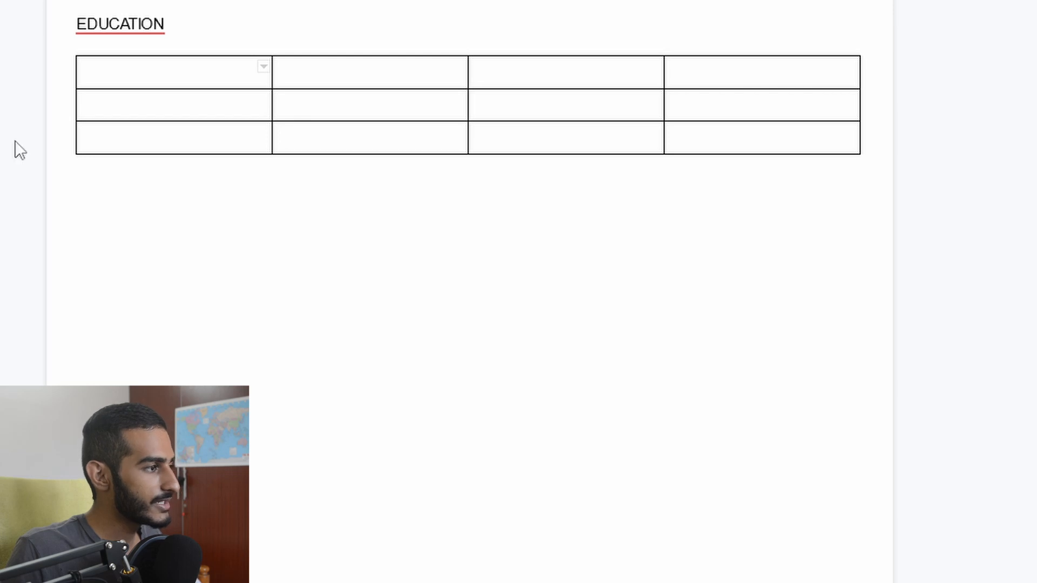
# Enter centred headings Degree/Grade, Institute, Score and Duration, then add rows for the qualifications.
pyautogui.hotkey('ctrl', 'e')
pyautogui.write('Degree/Grade')
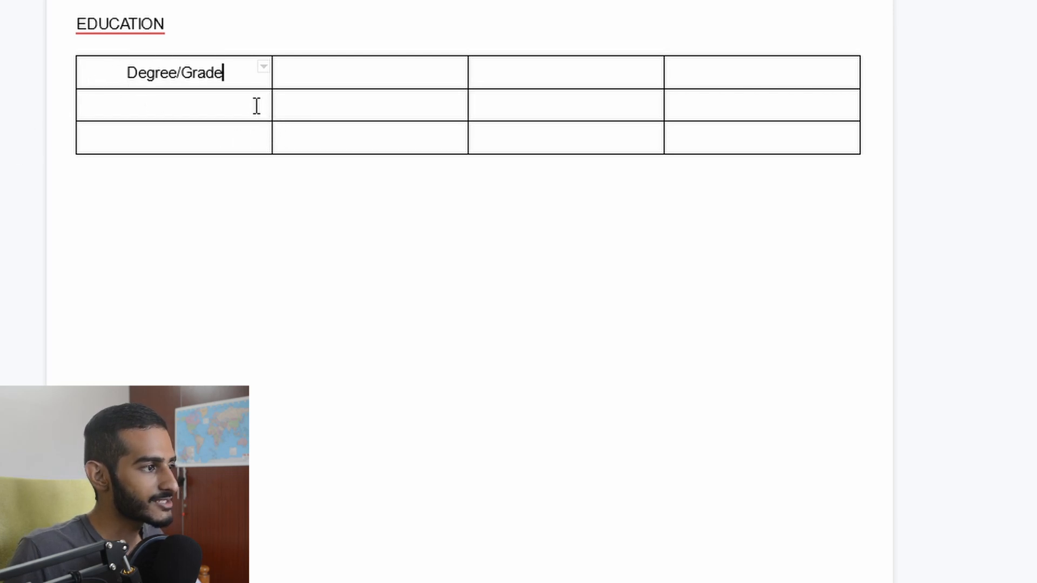
pyautogui.click(359, 79)
pyautogui.write('Institute')
pyautogui.press('Tab')
pyautogui.write('Score')
pyautogui.press('Tab')
pyautogui.write('Duration')
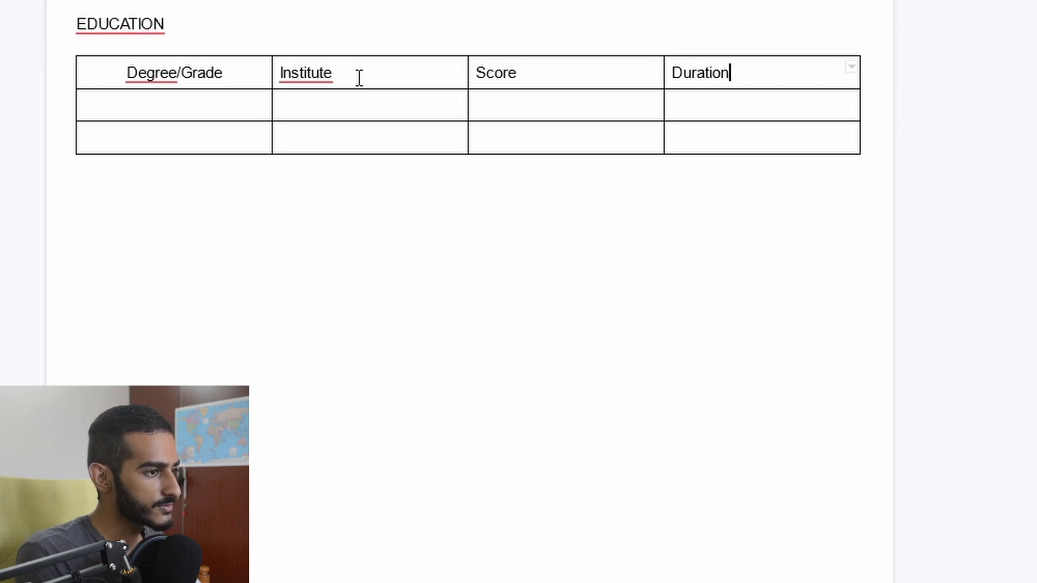
pyautogui.press('Tab')
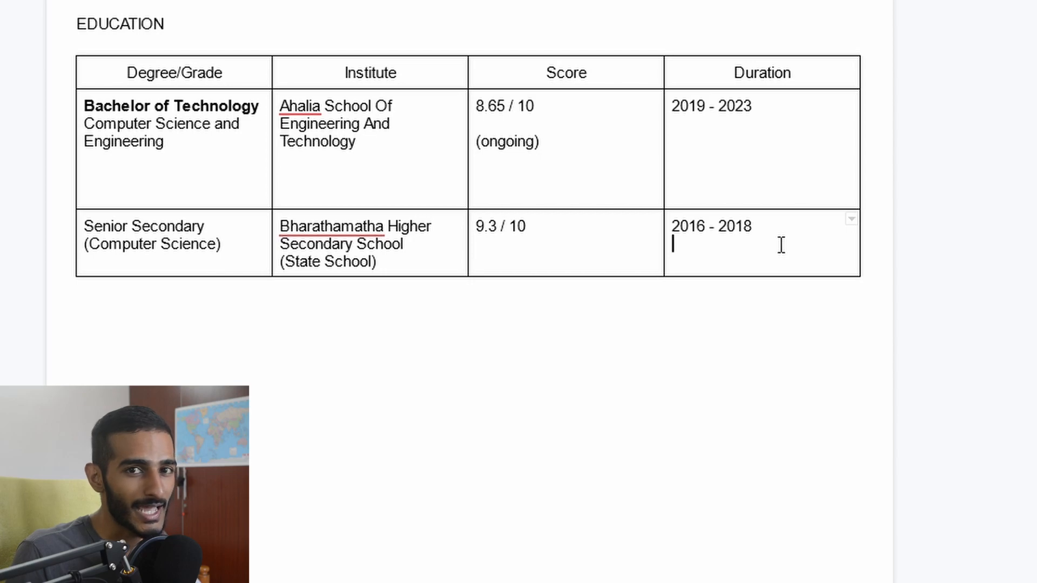
pyautogui.press('Tab')
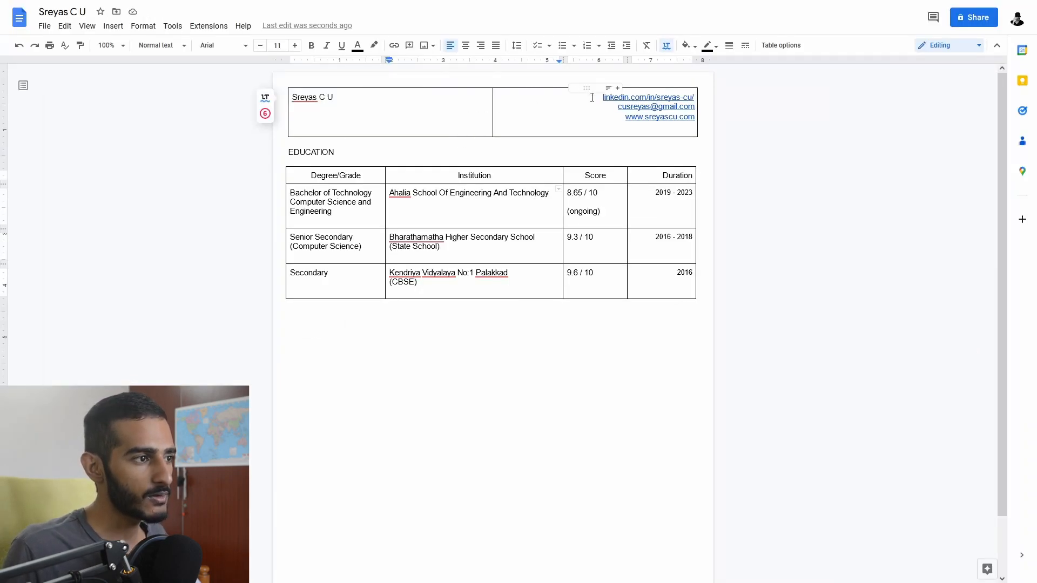
pyautogui.moveTo(592, 97); pyautogui.dragTo(697, 121)
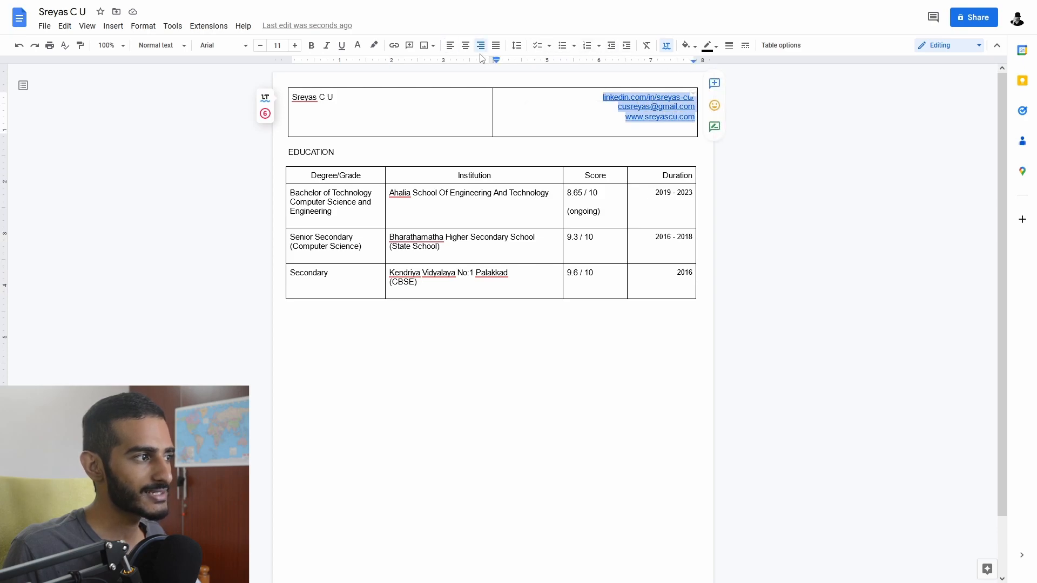
# Make the three contact links black and remove their underlines.
pyautogui.click(357, 44)
pyautogui.click(366, 67)
pyautogui.click(591, 117)
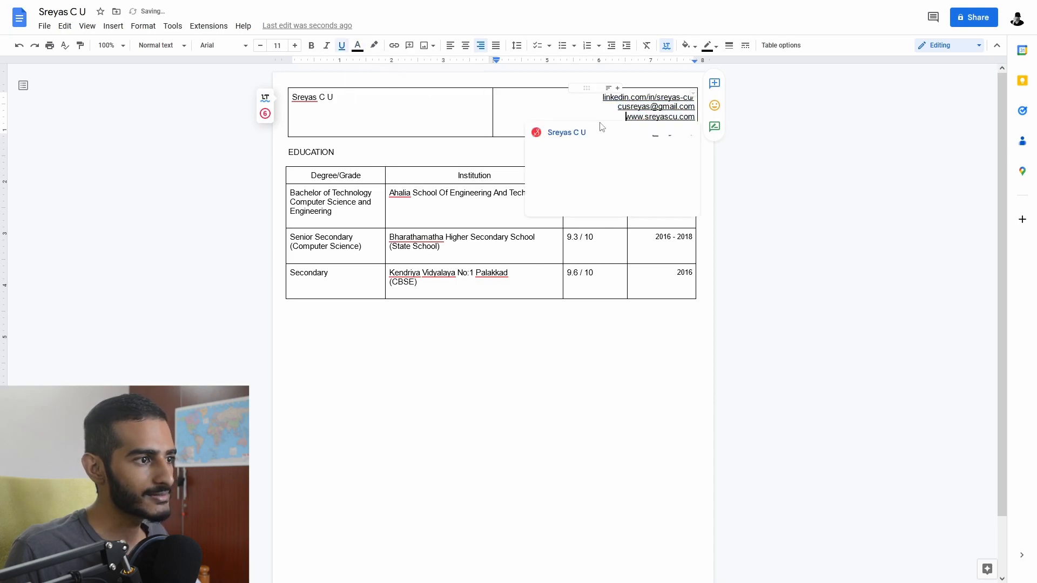
pyautogui.moveTo(607, 107); pyautogui.dragTo(700, 123)
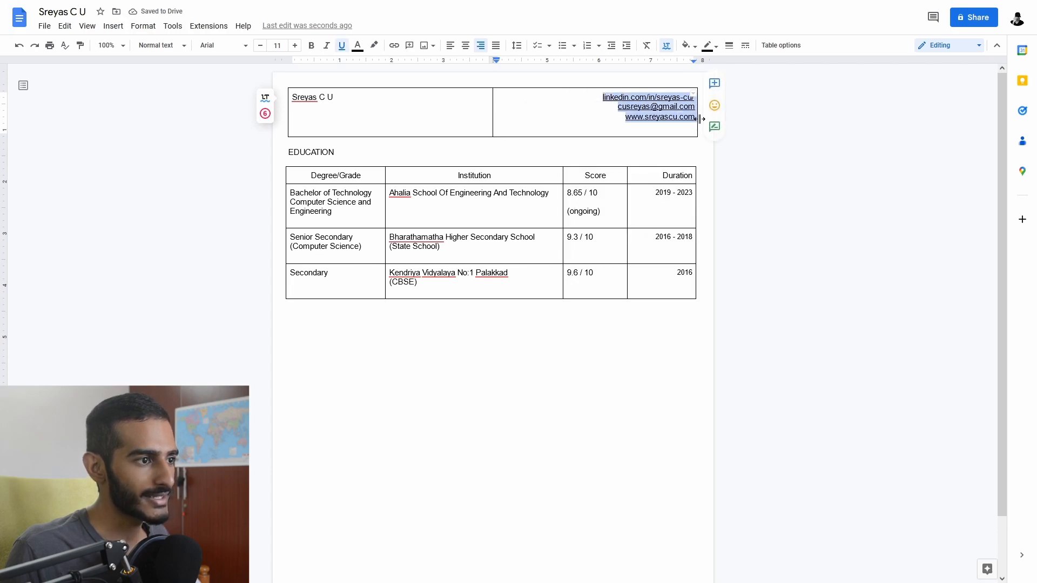
pyautogui.click(341, 46)
pyautogui.click(535, 110)
# Set the name in the header to Roboto Bold at 30 pt.
pyautogui.click(416, 106)
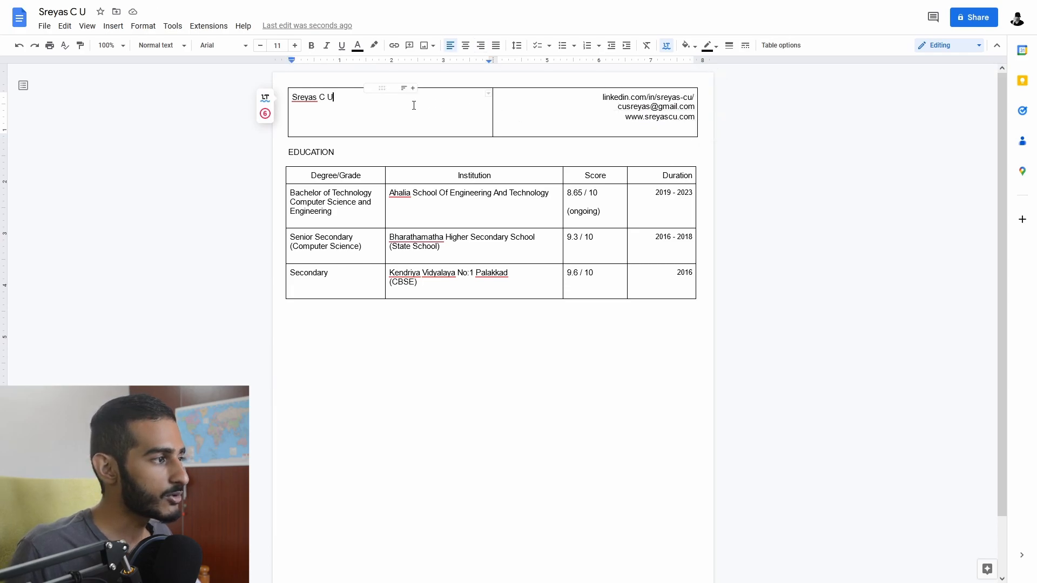
pyautogui.moveTo(415, 106); pyautogui.dragTo(281, 103)
pyautogui.click(229, 46)
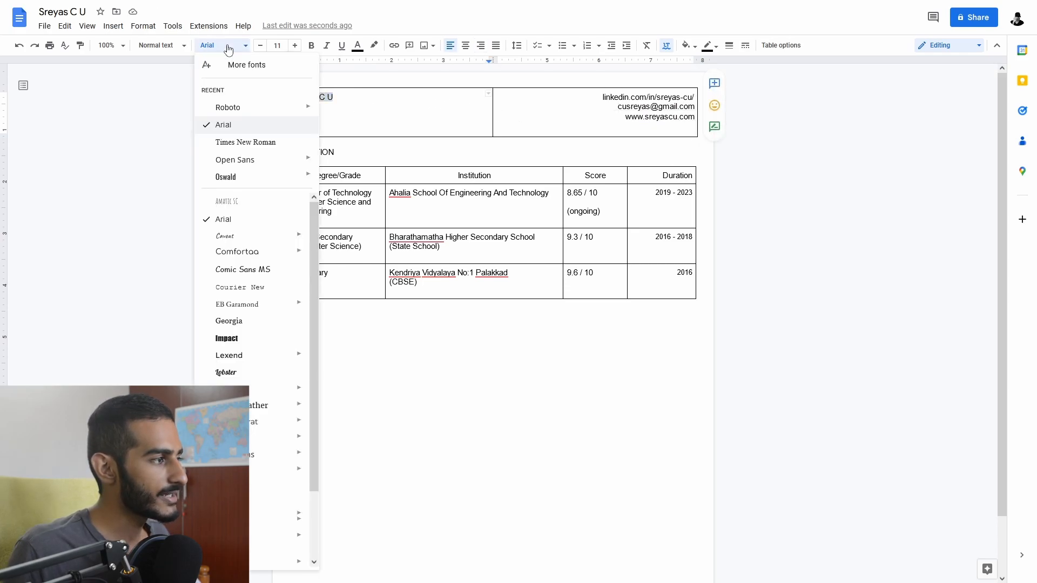
pyautogui.moveTo(258, 107)
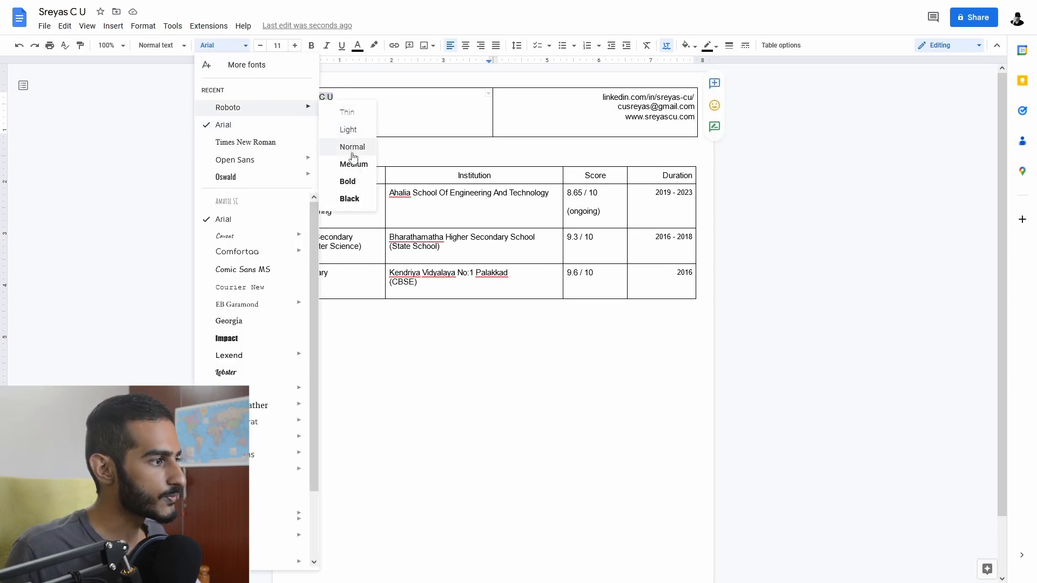
pyautogui.click(352, 182)
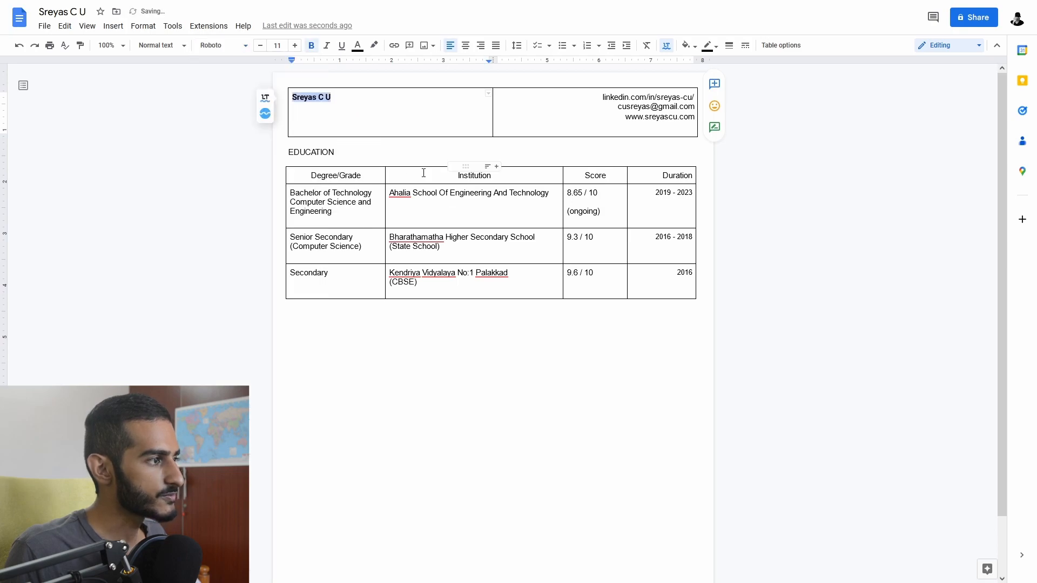
pyautogui.click(282, 46)
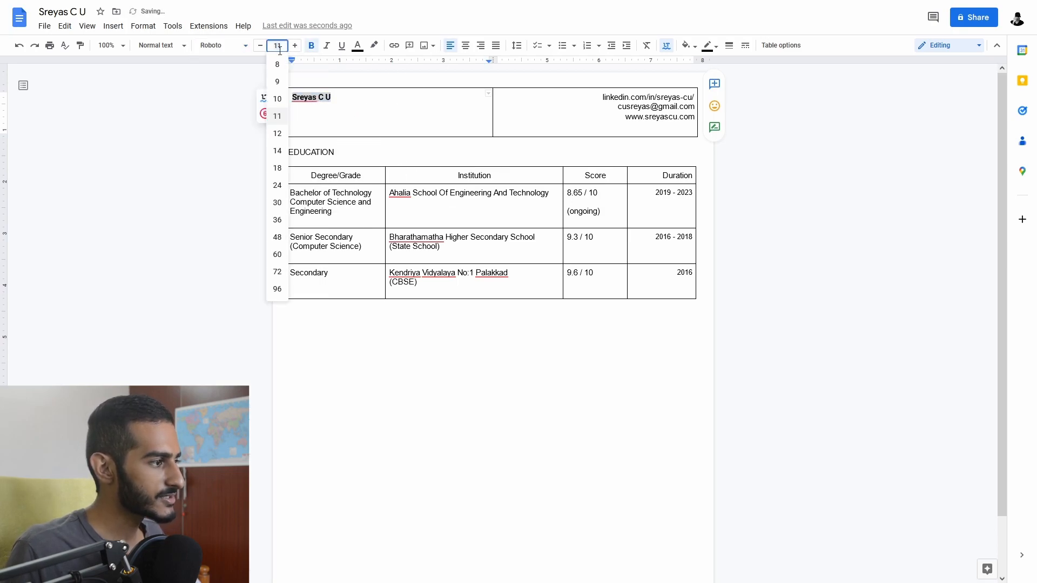
pyautogui.click(277, 203)
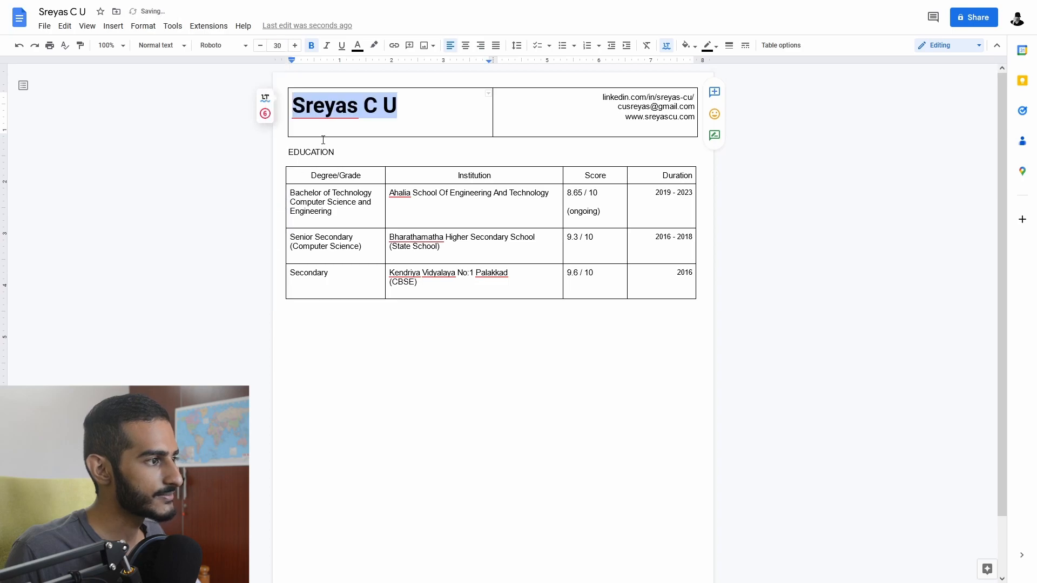
pyautogui.click(393, 109)
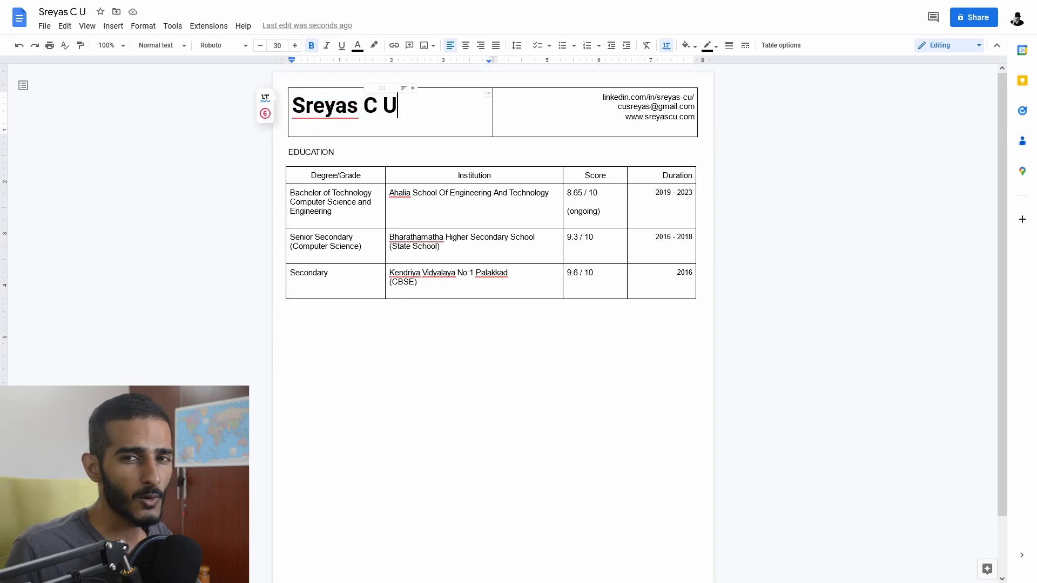
# Set the header table's border colour to white in the table properties.
pyautogui.moveTo(292, 107); pyautogui.dragTo(639, 108)
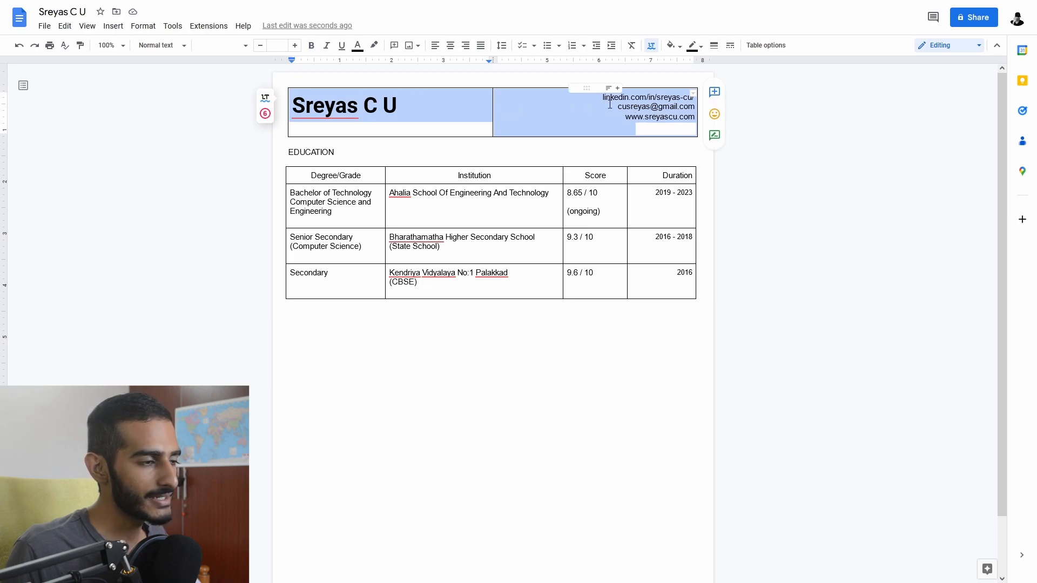
pyautogui.click(781, 48)
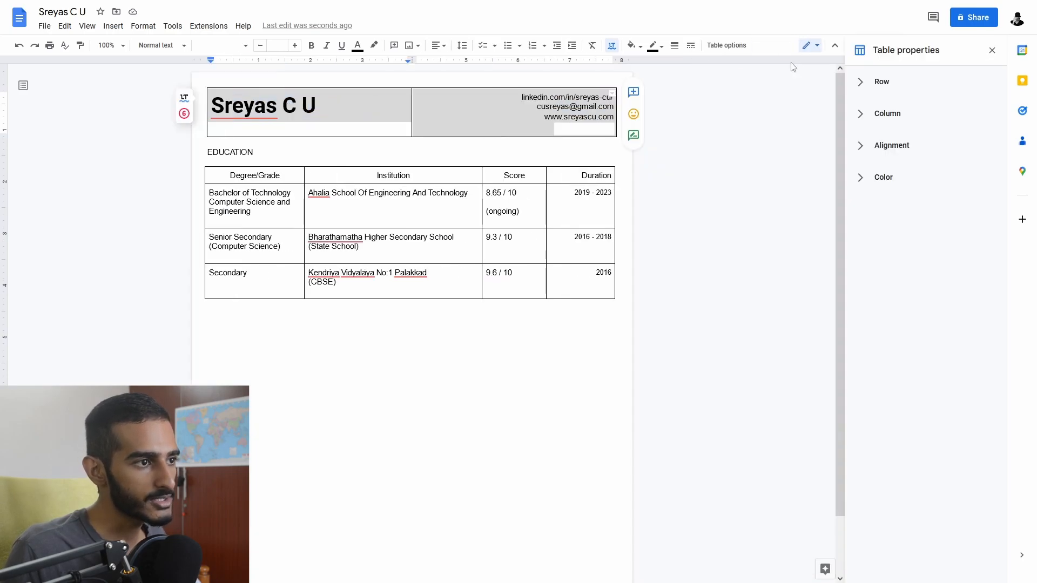
pyautogui.click(862, 182)
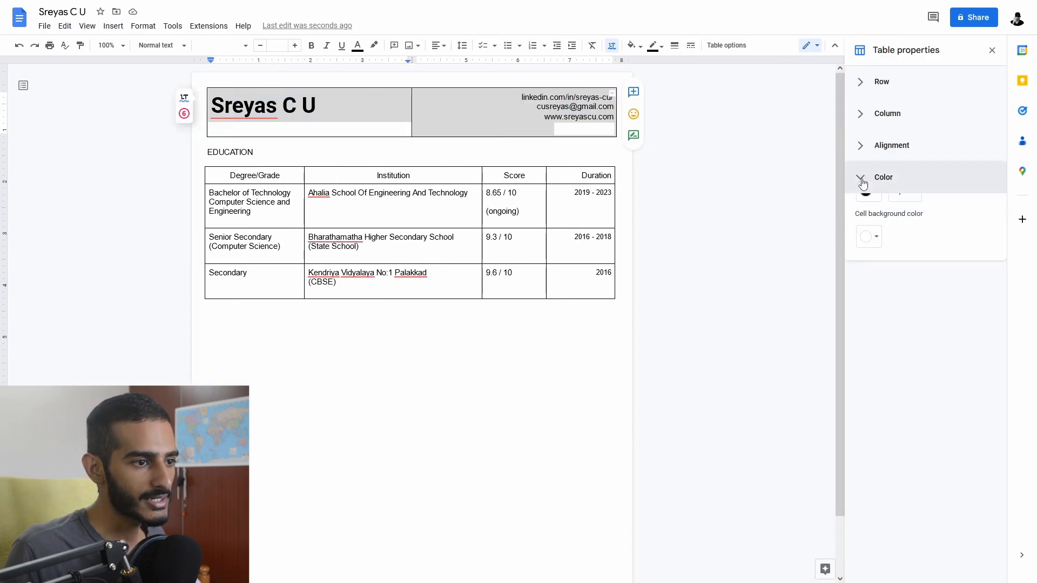
pyautogui.click(871, 232)
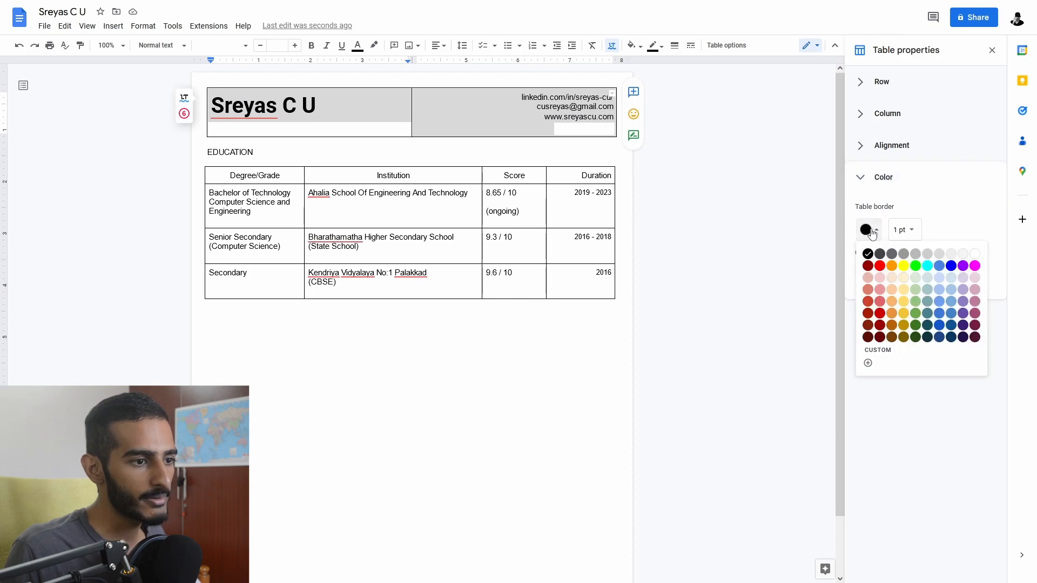
pyautogui.click(974, 253)
pyautogui.click(443, 135)
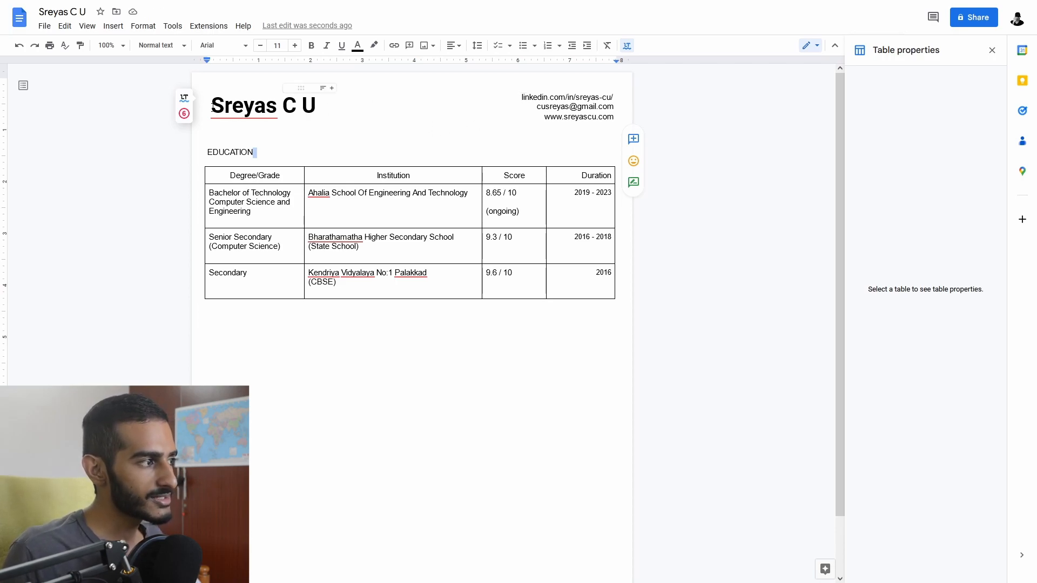
pyautogui.moveTo(211, 105); pyautogui.dragTo(615, 108)
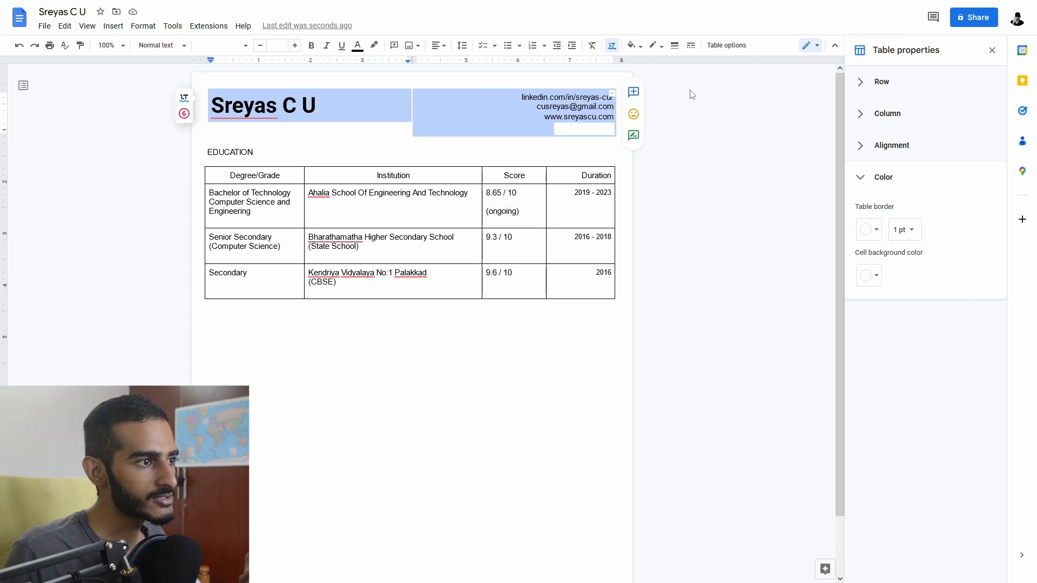
# Shade the header table cells light blue.
pyautogui.click(634, 48)
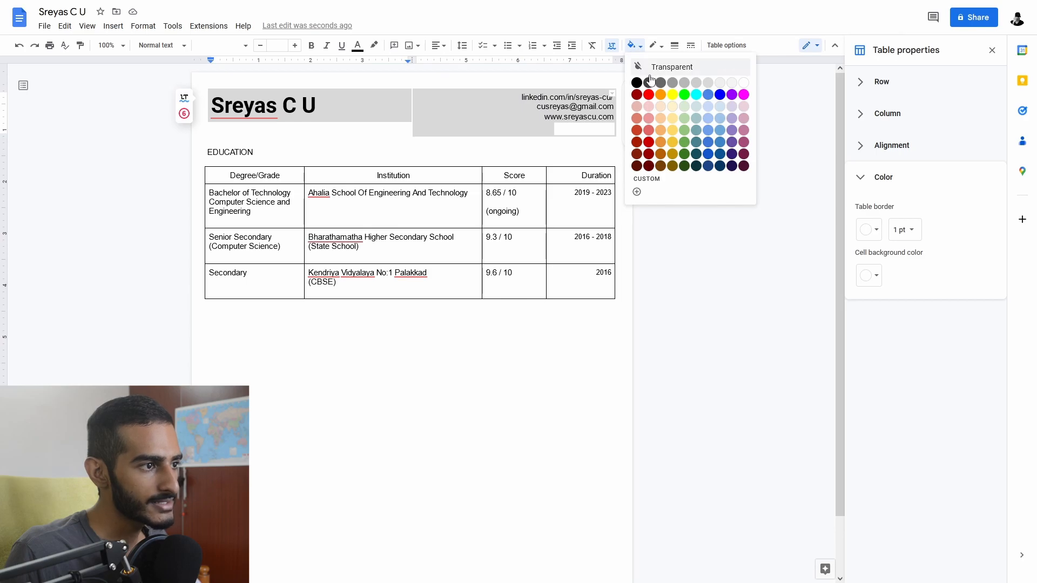
pyautogui.click(720, 112)
pyautogui.click(454, 132)
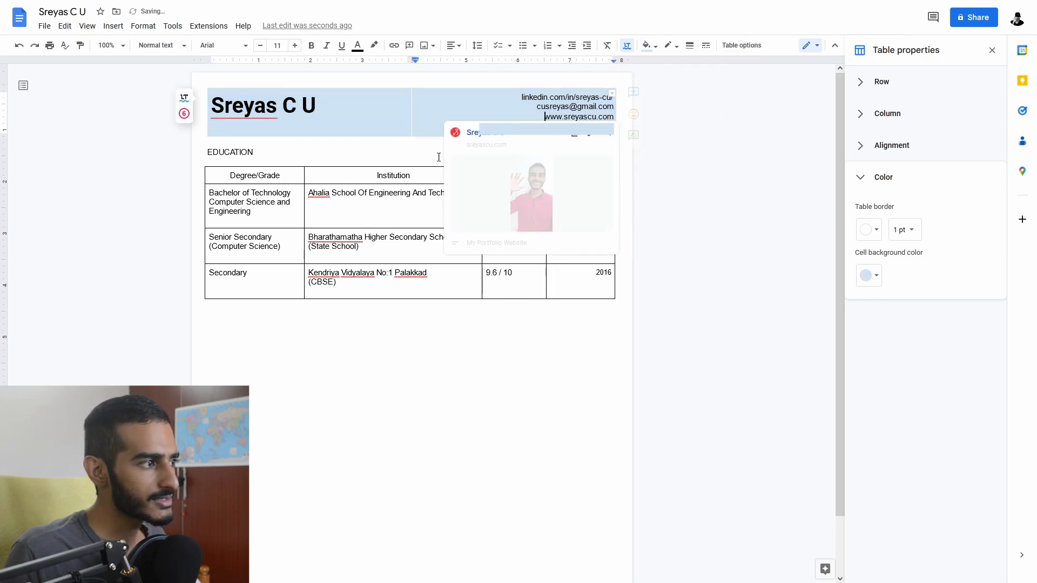
pyautogui.click(404, 131)
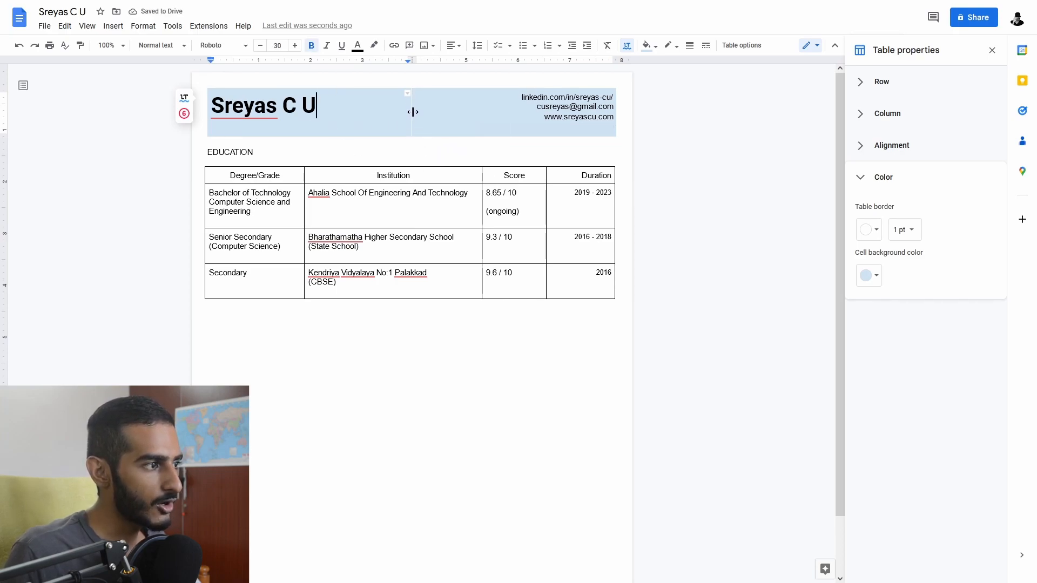
# Set the header table's border width to 0pt.
pyautogui.moveTo(412, 115); pyautogui.dragTo(408, 115)
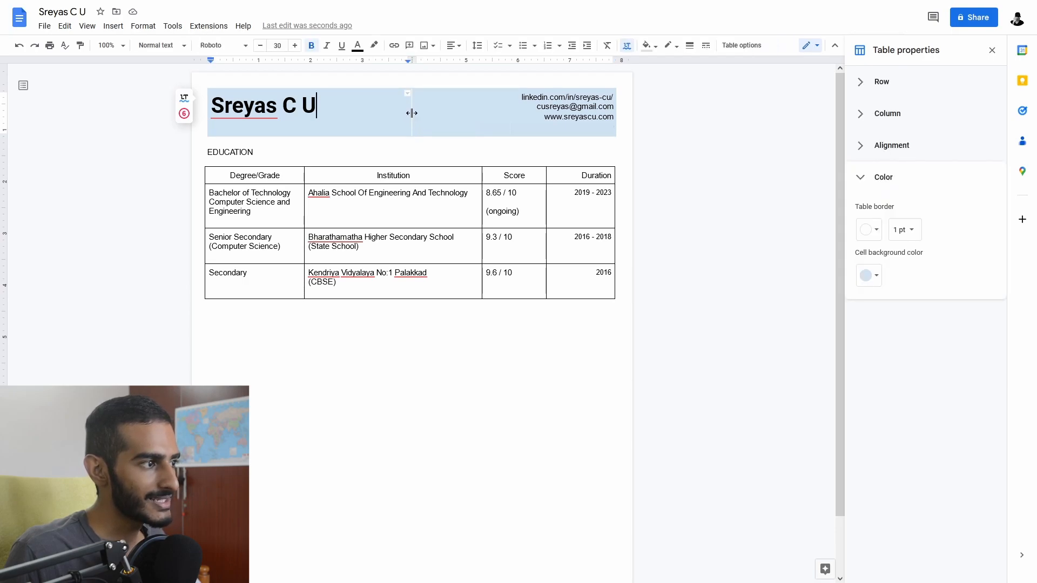
pyautogui.click(412, 113)
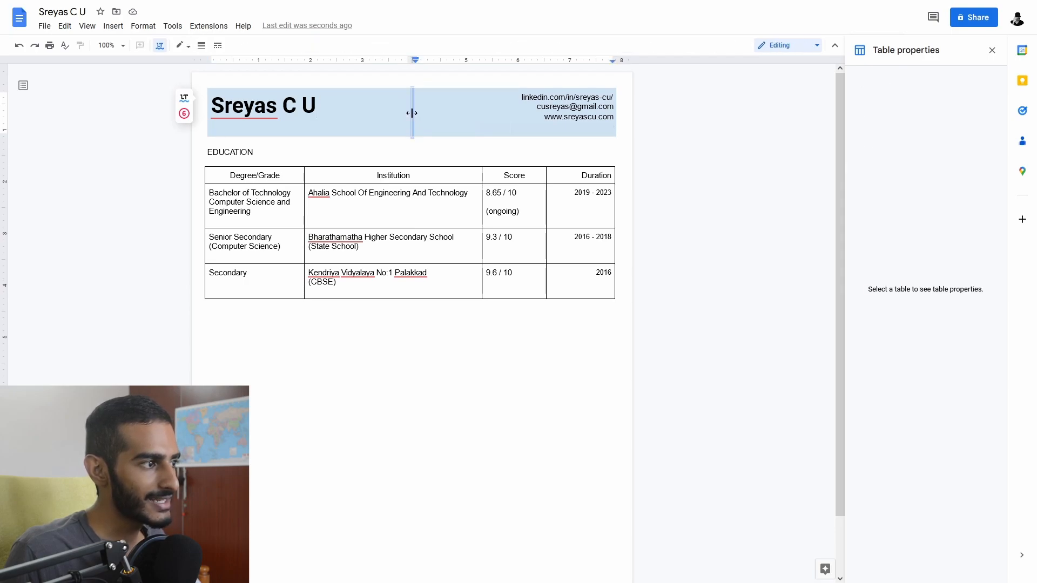
pyautogui.click(203, 50)
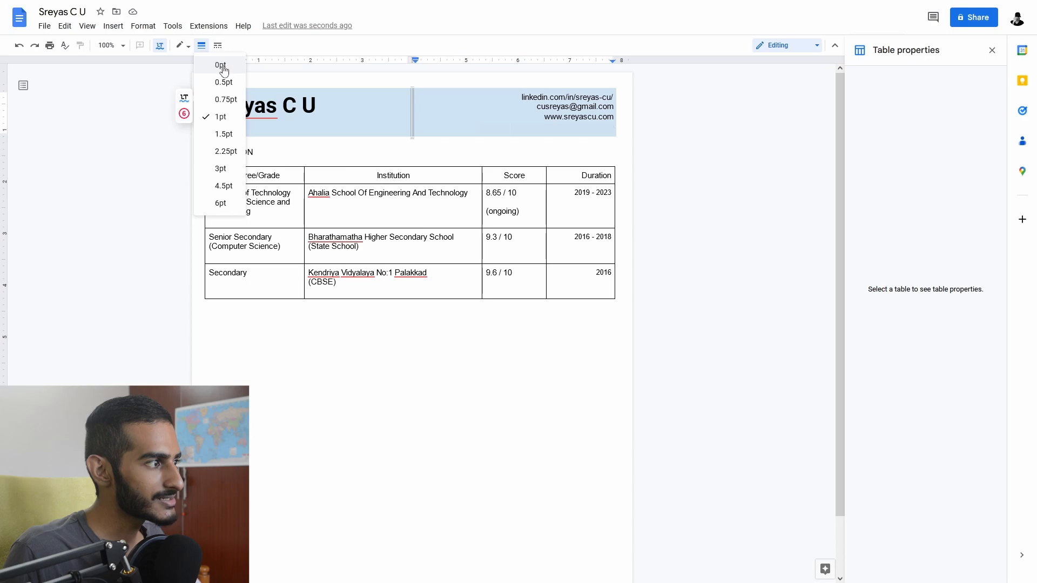
pyautogui.click(220, 65)
pyautogui.click(545, 117)
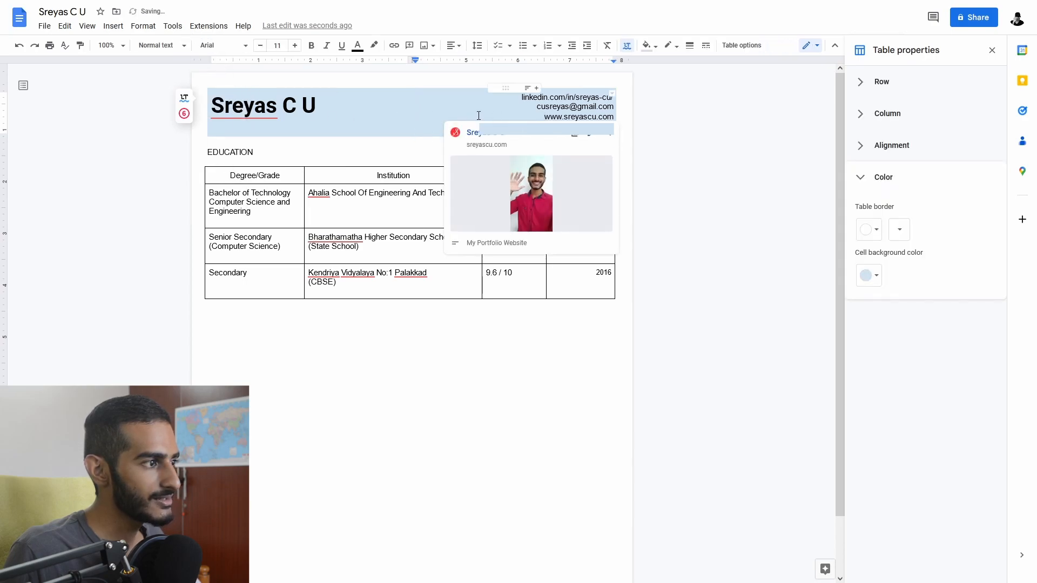
pyautogui.click(302, 106)
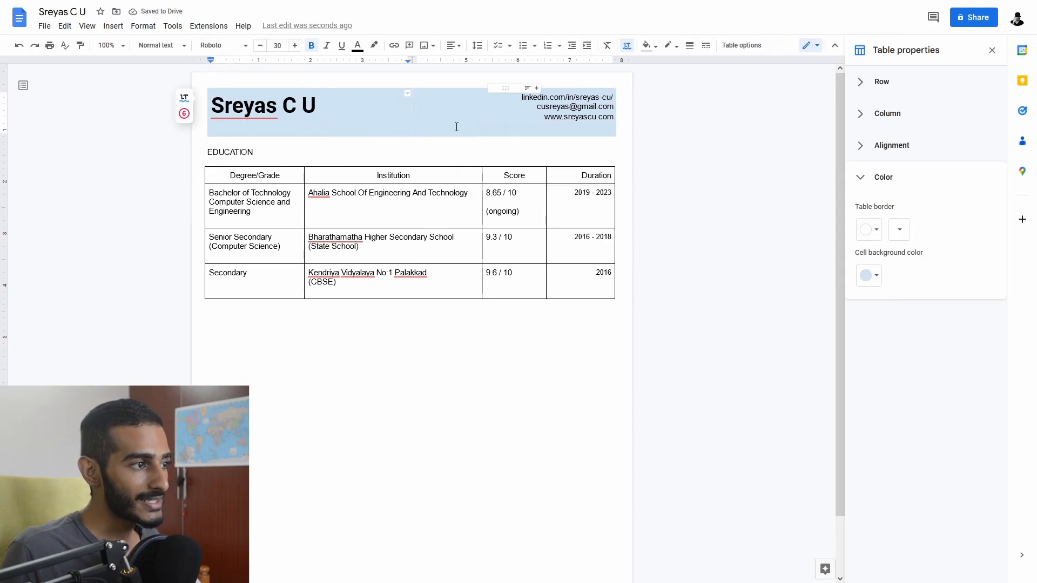
pyautogui.press('Right')
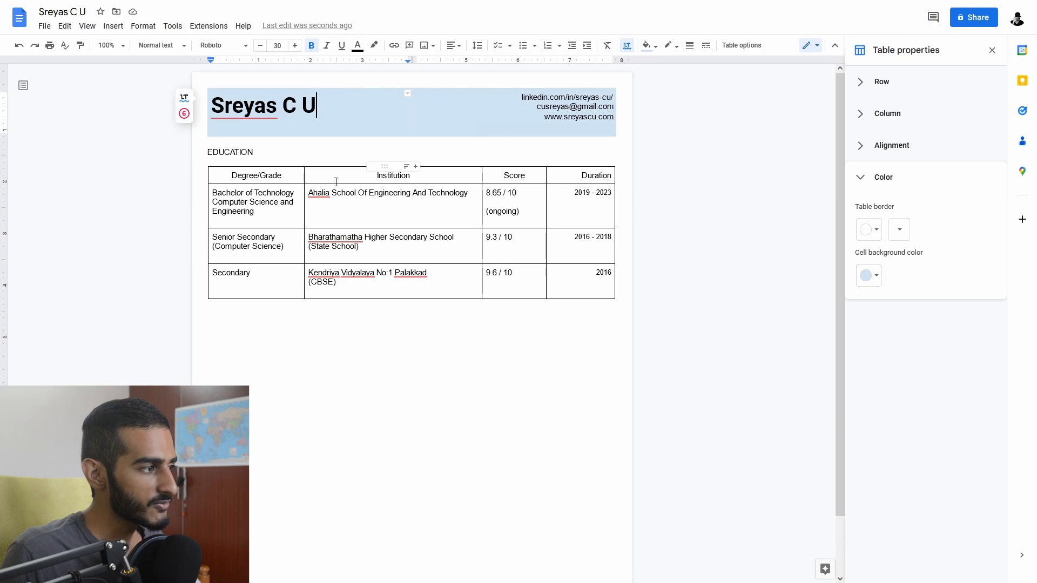
# Bold Bachelor of Technology and the scores 8.65, 9.3 and 9.6, and widen the Degree/Grade column.
pyautogui.moveTo(297, 193); pyautogui.dragTo(210, 190)
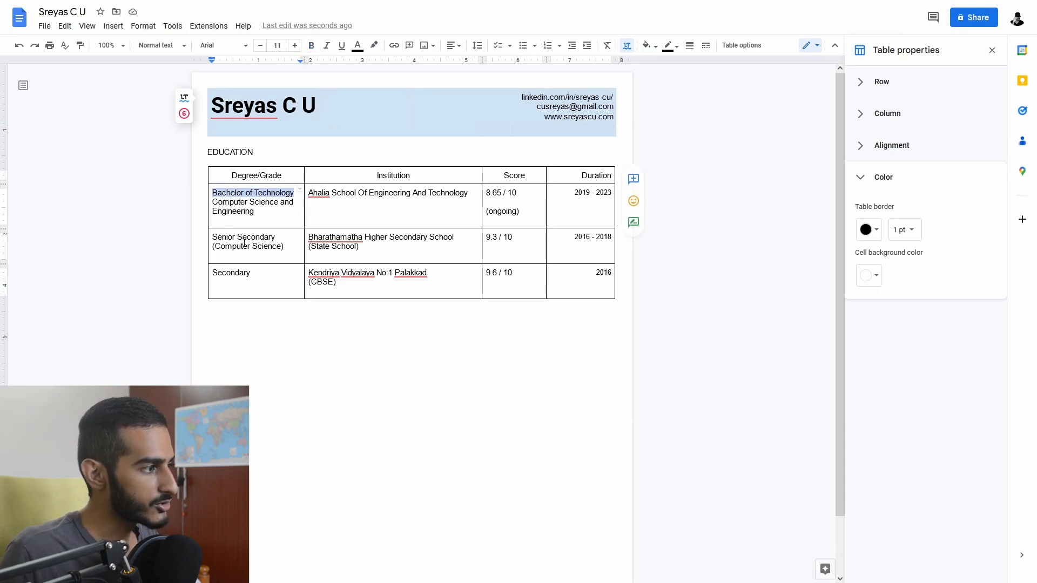
pyautogui.hotkey('ctrl', 'b')
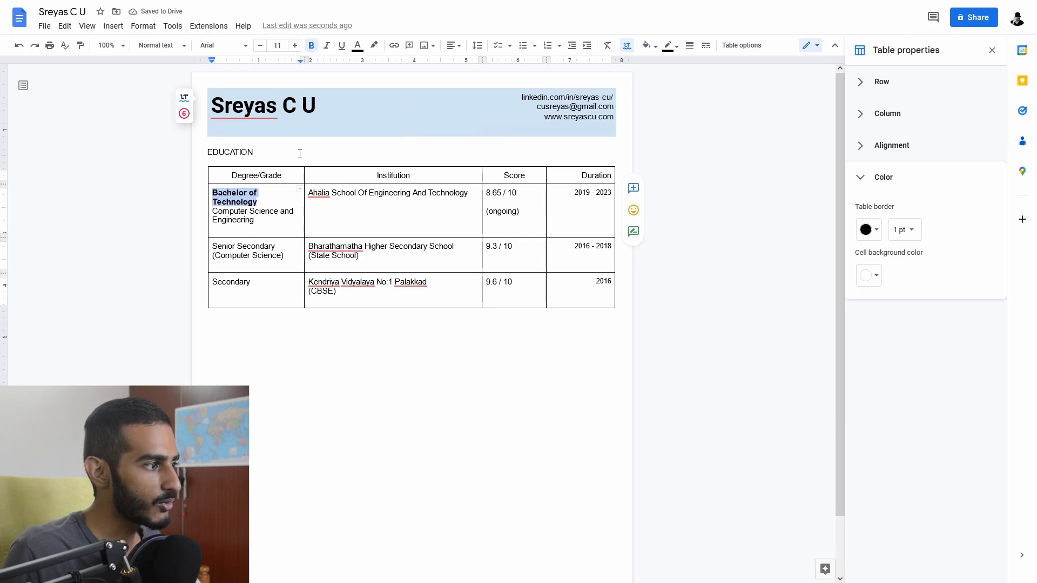
pyautogui.moveTo(304, 176); pyautogui.dragTo(319, 174)
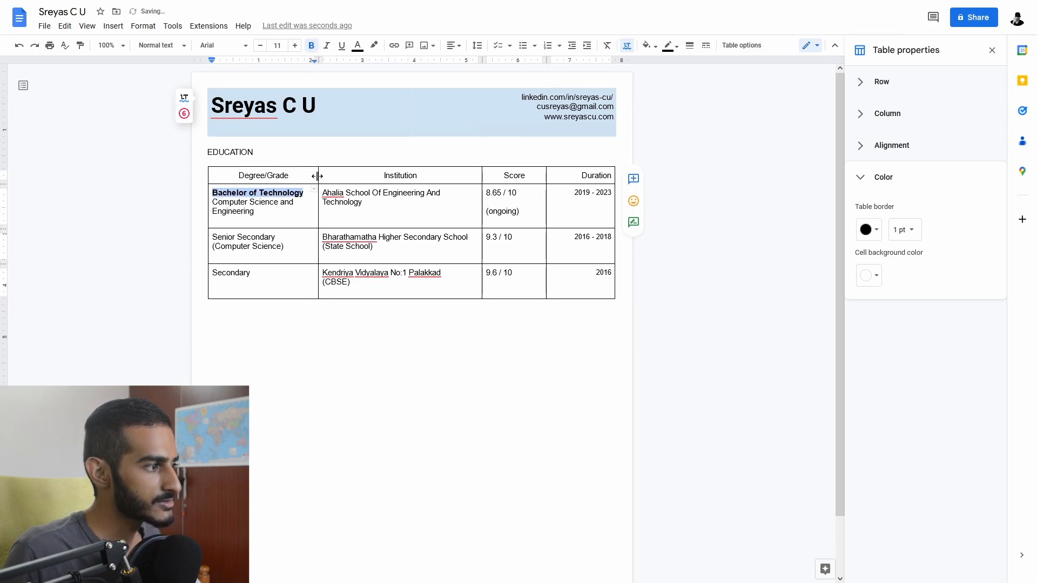
pyautogui.click(344, 202)
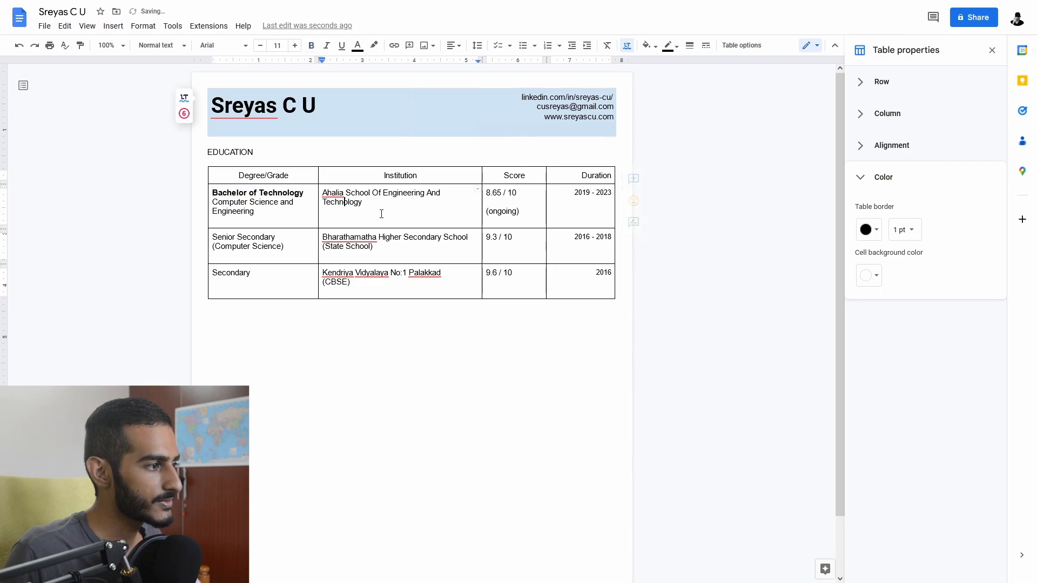
pyautogui.moveTo(503, 192); pyautogui.dragTo(488, 195)
pyautogui.click(501, 192)
pyautogui.hotkey('ctrl', 'b')
pyautogui.moveTo(496, 238); pyautogui.dragTo(486, 237)
pyautogui.hotkey('ctrl', 'b')
pyautogui.moveTo(497, 273); pyautogui.dragTo(486, 272)
pyautogui.hotkey('ctrl', 'b')
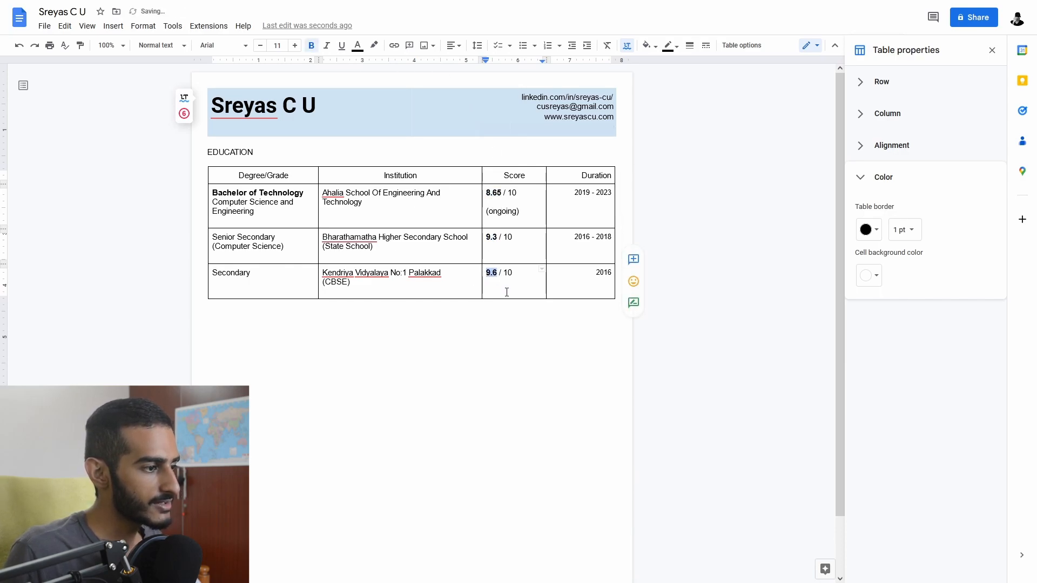
# Colour the '(State School)' and '(CBSE)' notes grey.
pyautogui.moveTo(373, 246); pyautogui.dragTo(323, 247)
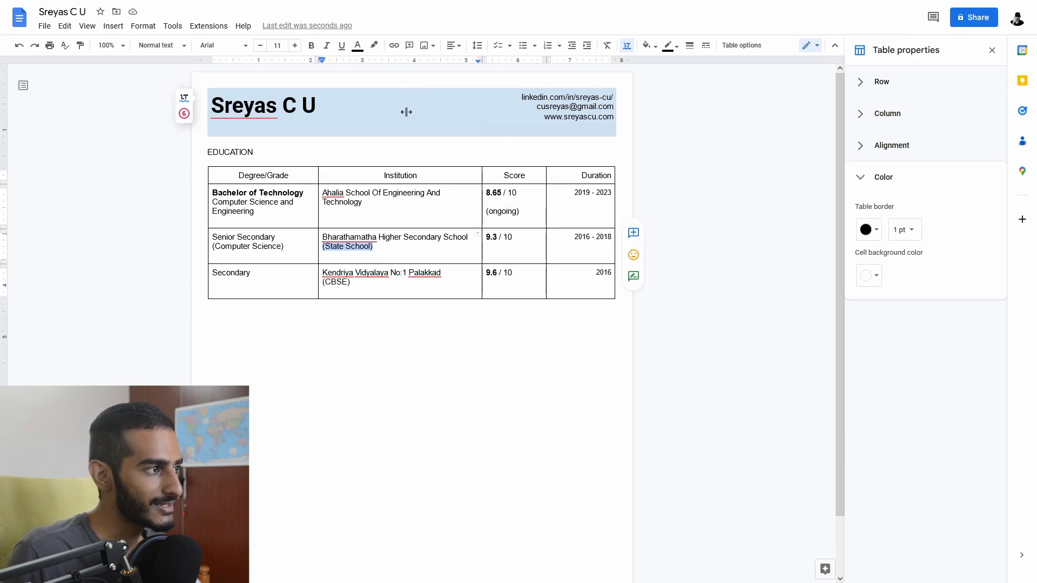
pyautogui.click(358, 46)
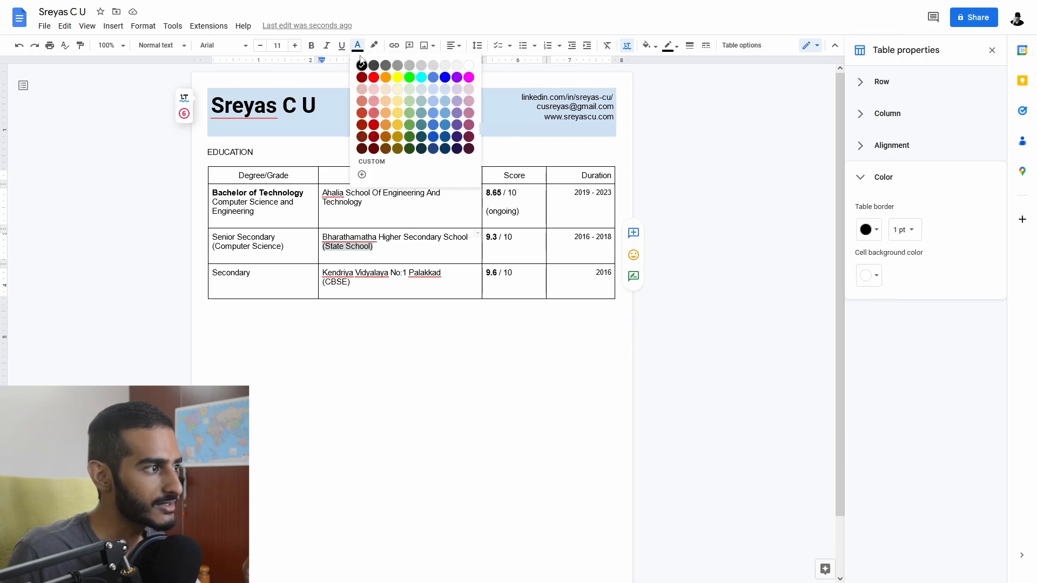
pyautogui.click(398, 66)
pyautogui.click(364, 262)
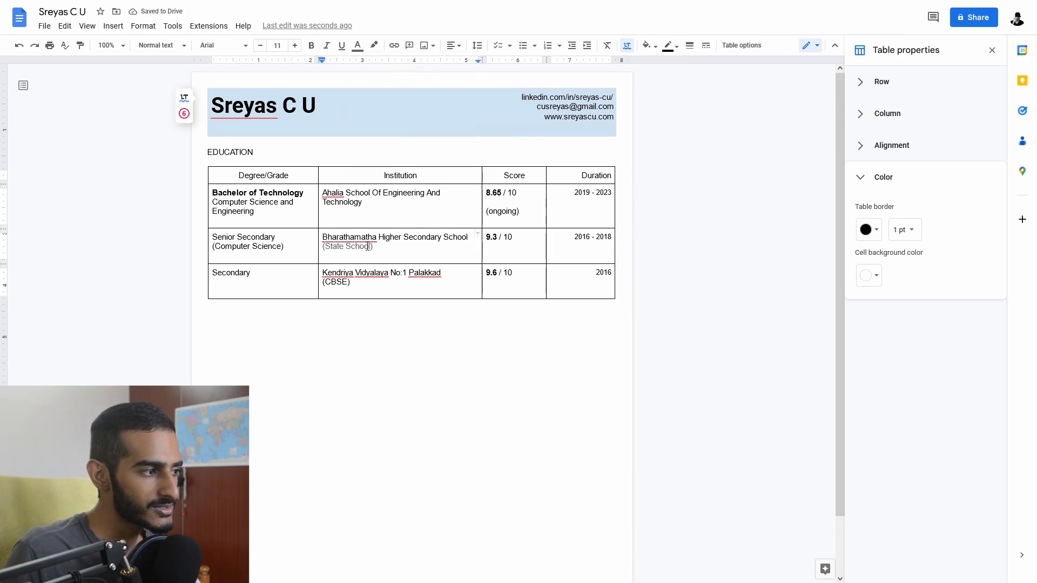
pyautogui.moveTo(365, 286); pyautogui.dragTo(322, 285)
pyautogui.click(357, 45)
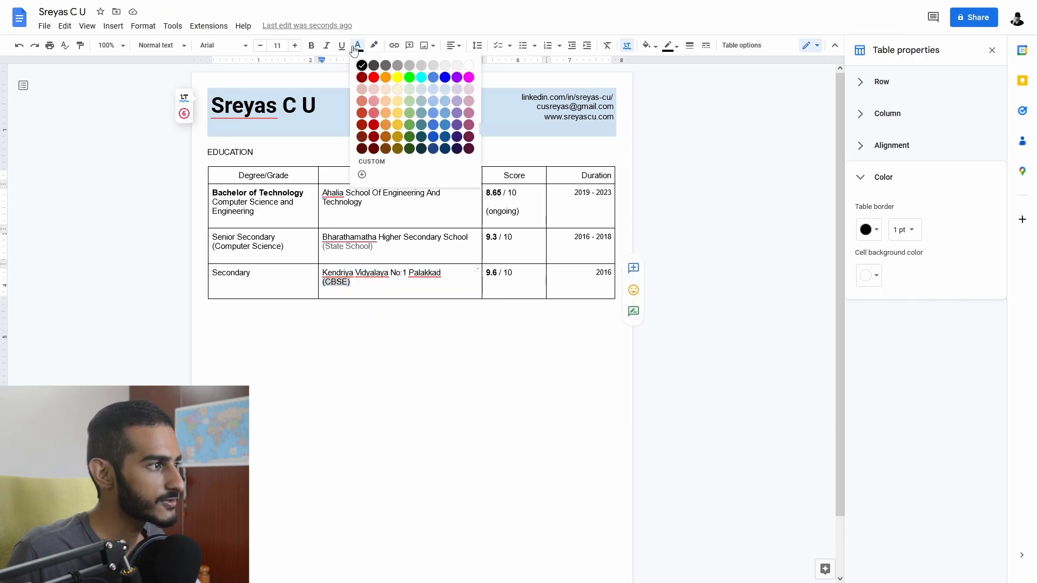
pyautogui.click(389, 69)
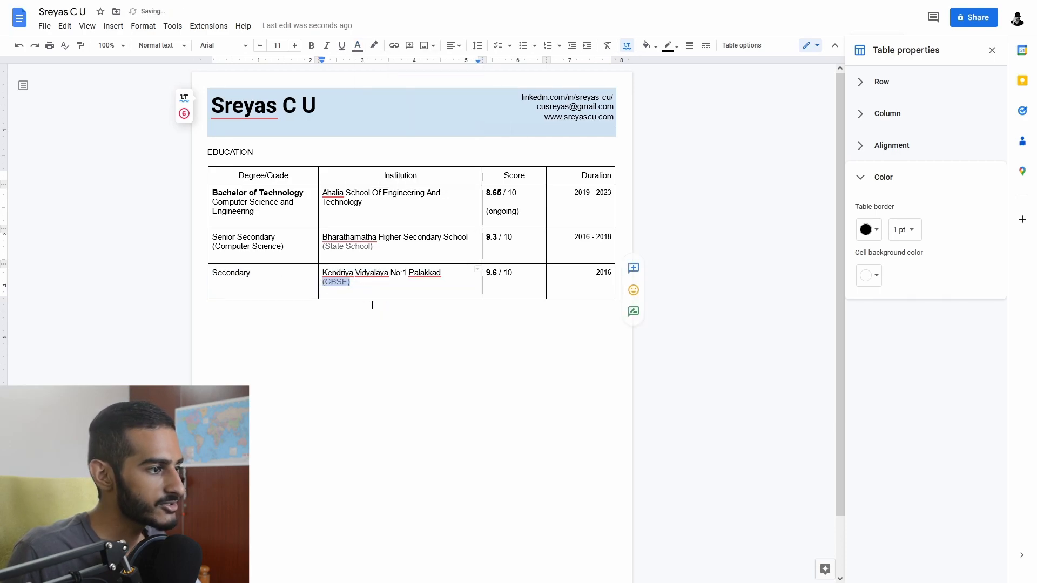
pyautogui.click(456, 291)
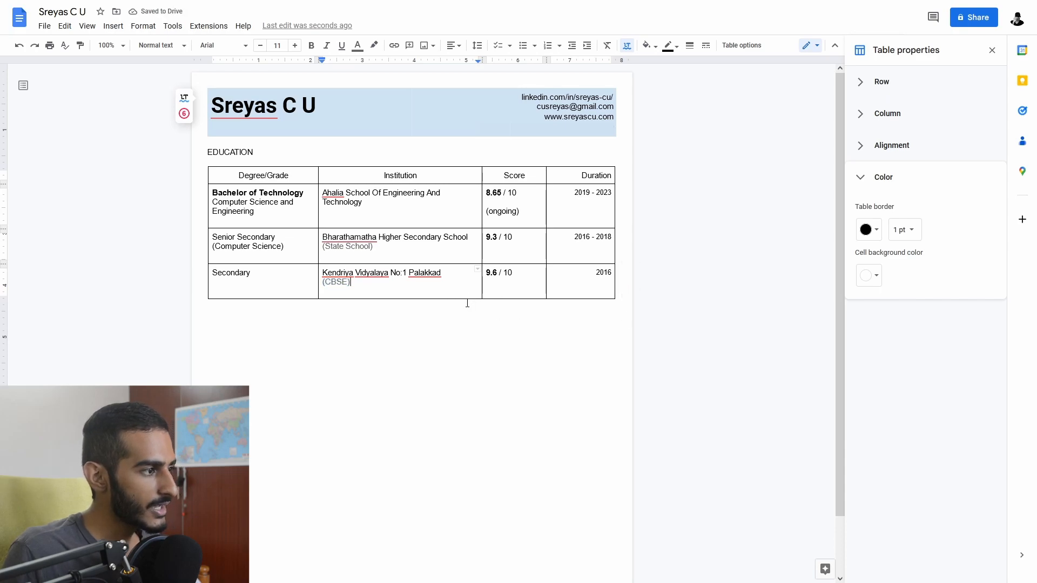
# Insert a one-row, two-column table on the empty line below the education table.
pyautogui.click(218, 315)
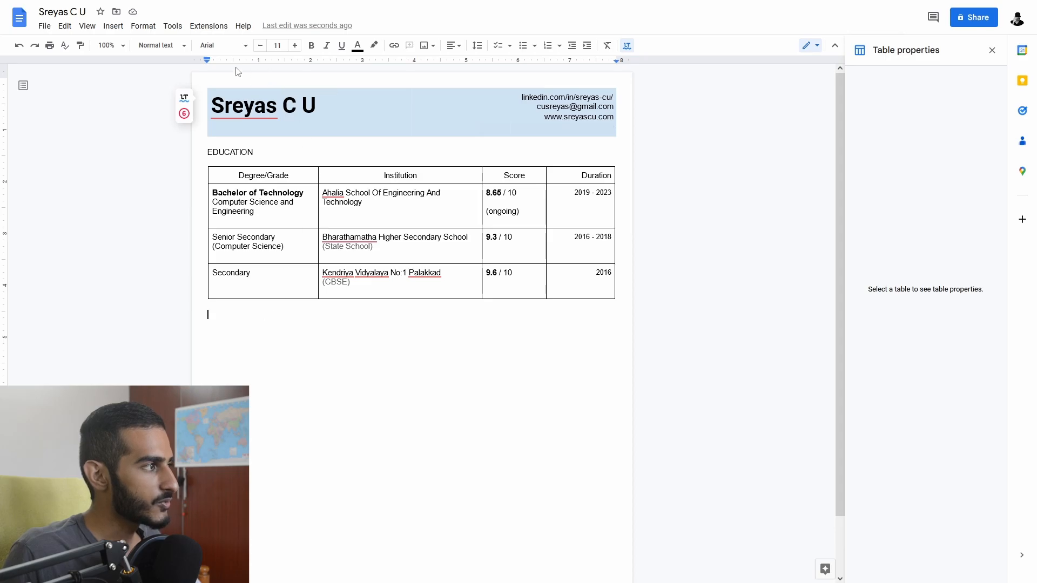
pyautogui.click(113, 27)
pyautogui.moveTo(129, 63)
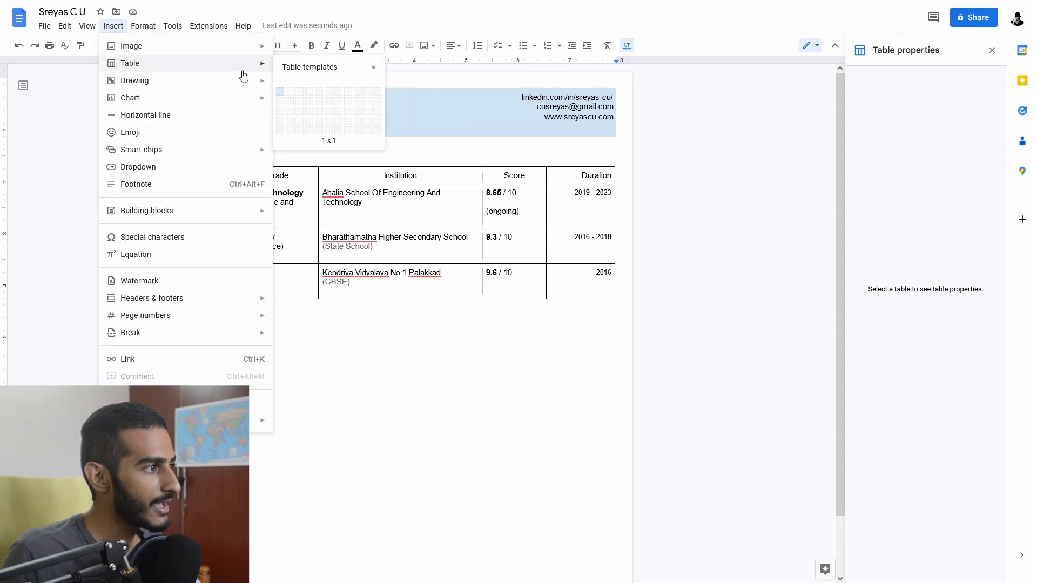
pyautogui.click(292, 95)
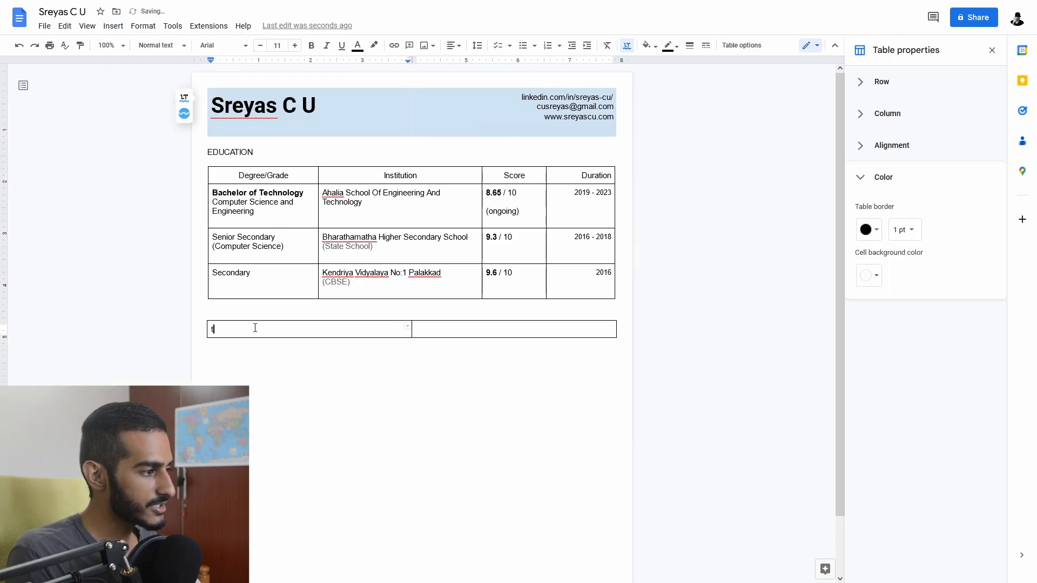
# Fill the cells with TECHNICAL SKILLS and SOFT SKILLS, adding a new line after TECHNICAL SKILLS.
pyautogui.write('TECHNICAL SKILLS')
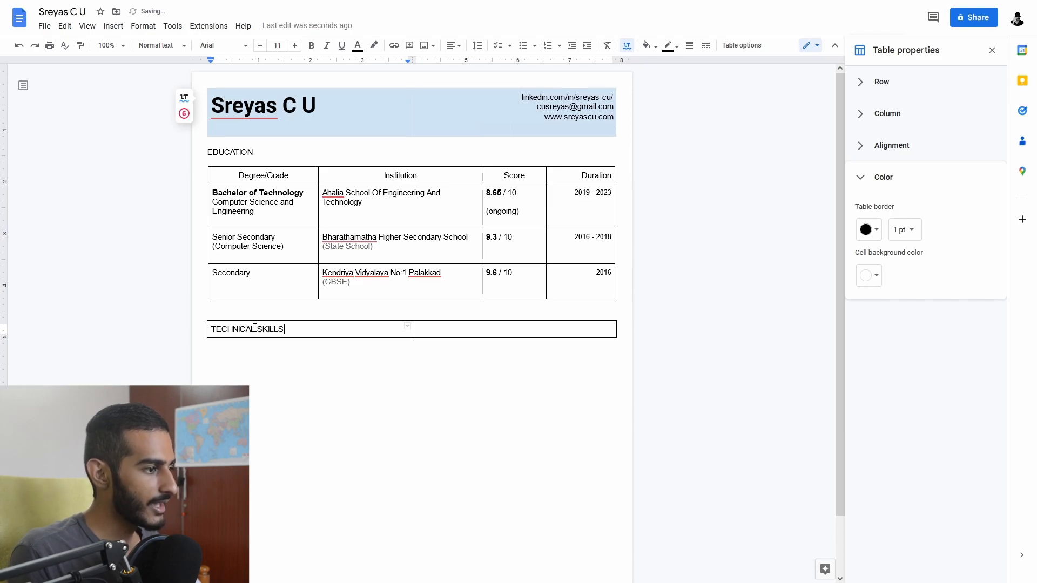
pyautogui.press('Tab')
pyautogui.write('SOFT')
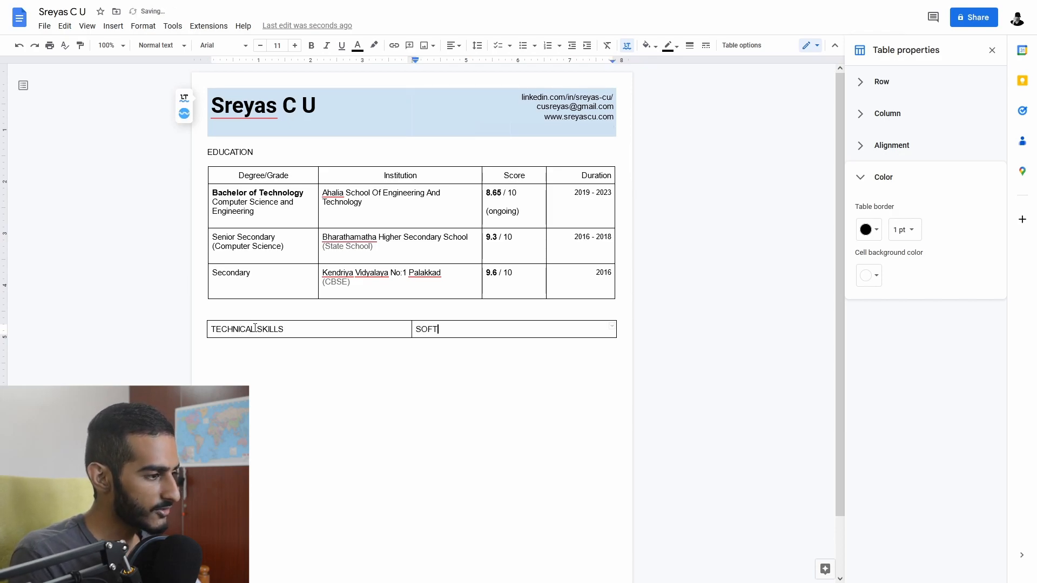
pyautogui.write(' SKILLS')
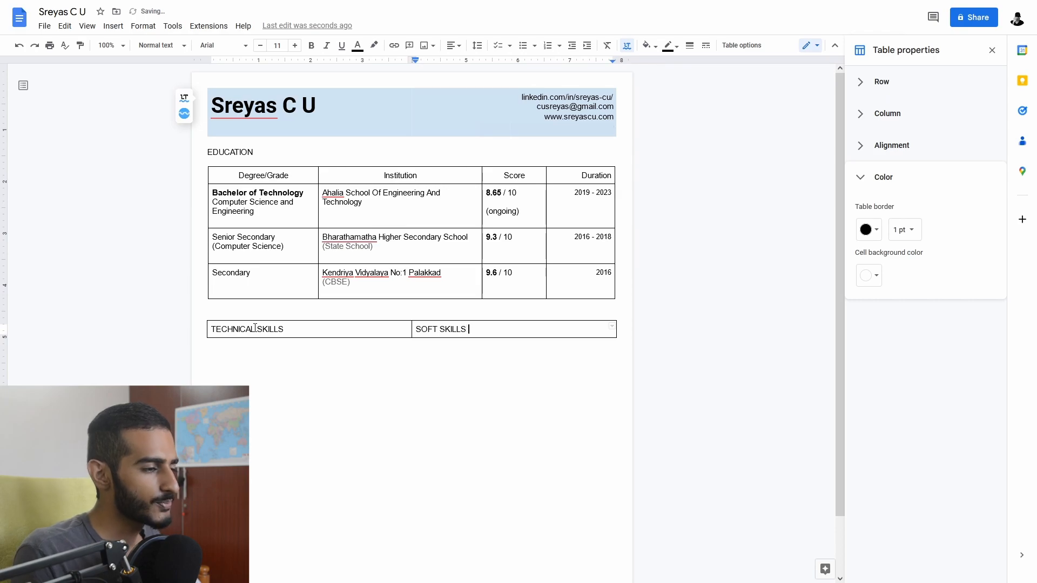
pyautogui.click(290, 331)
pyautogui.press('Return')
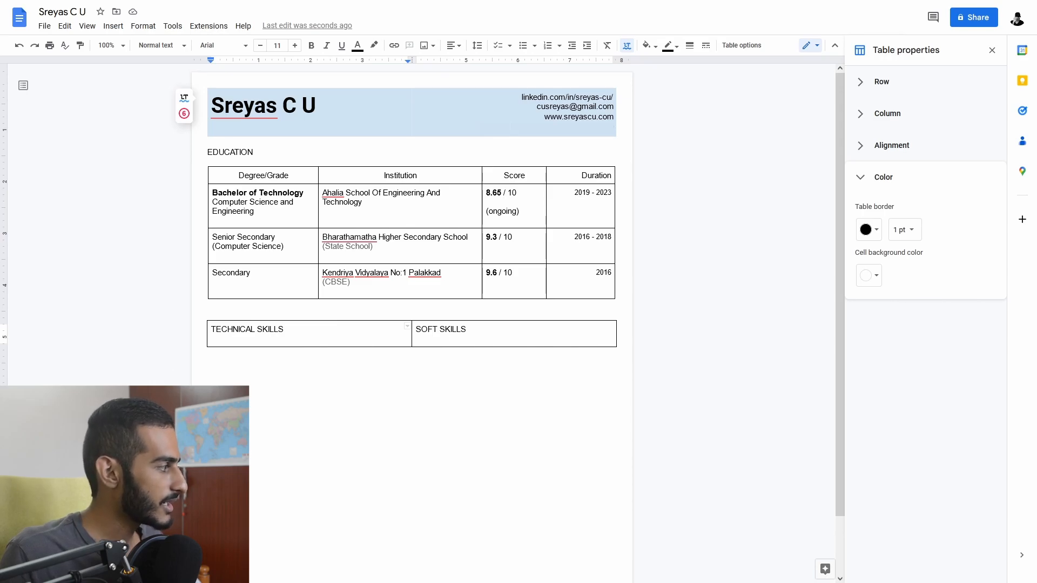
# Paste the technical skills list, widen the TECHNICAL SKILLS column, and add a blank line below its heading.
pyautogui.write('Project Management Software : Atlassian Product Suite, HacknPlan Collaborative Tools : Discord, Slack Software Suites : Microsoft Office, Google Workspace Programming Languages : Python, C, SQL')
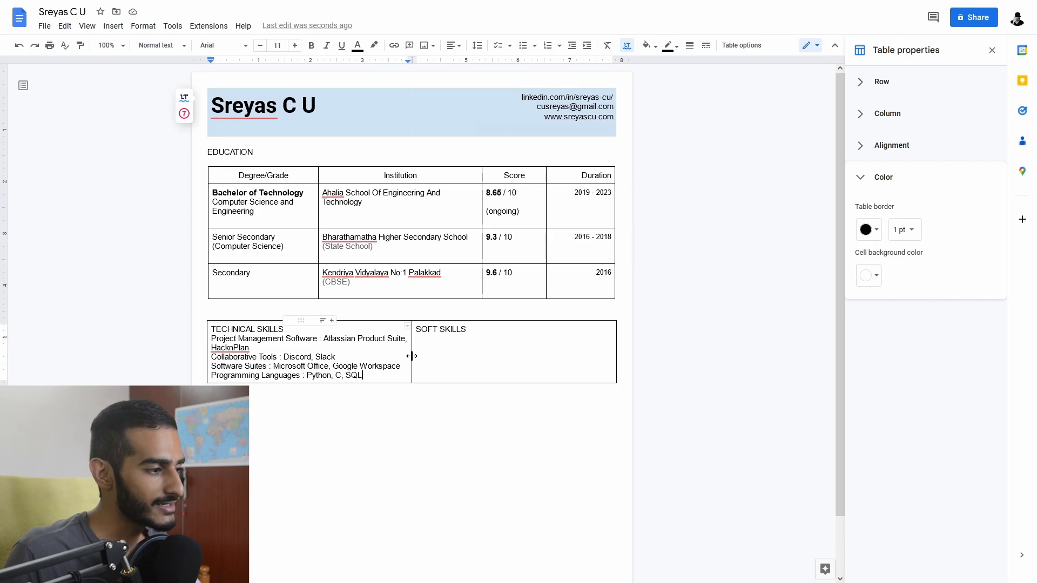
pyautogui.moveTo(411, 357); pyautogui.dragTo(492, 354)
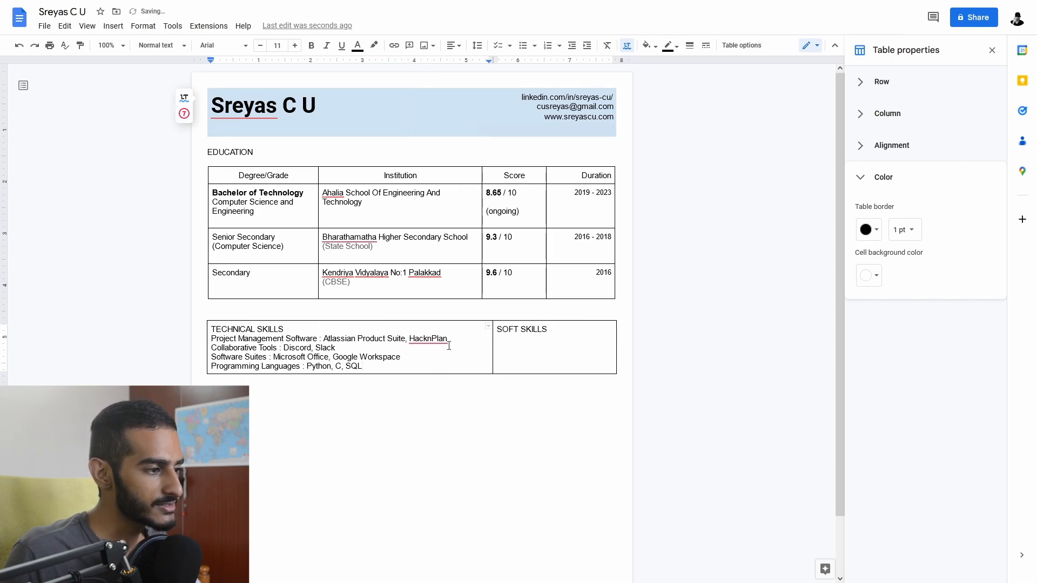
pyautogui.moveTo(492, 339); pyautogui.dragTo(503, 339)
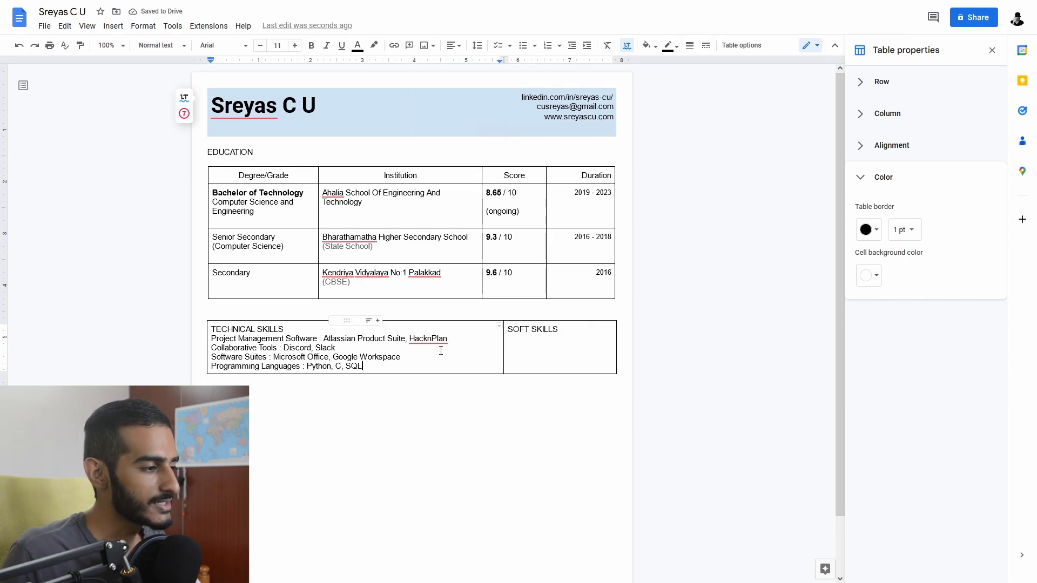
pyautogui.moveTo(505, 340); pyautogui.dragTo(509, 340)
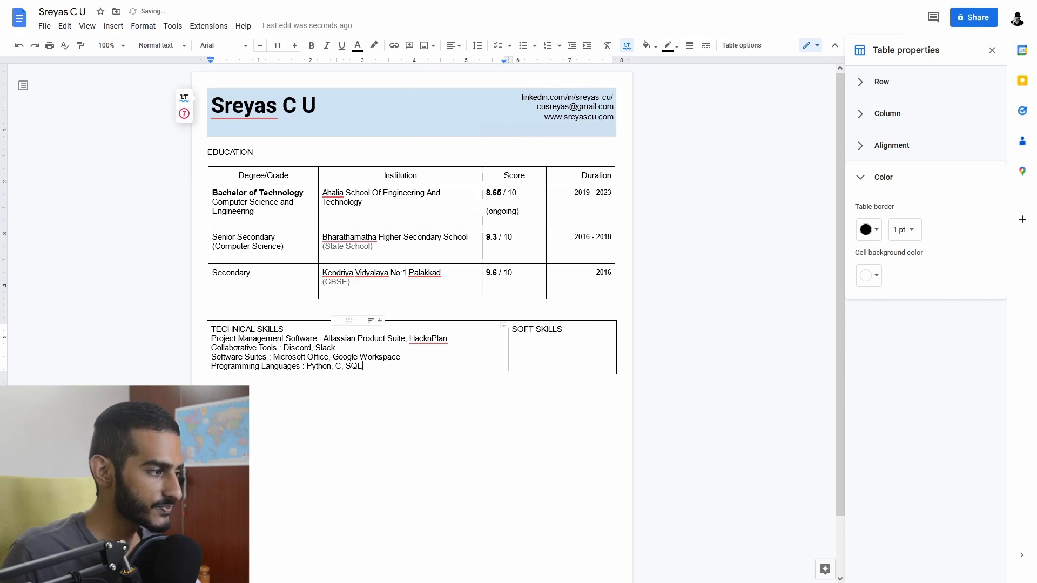
pyautogui.click(285, 330)
pyautogui.press('Return')
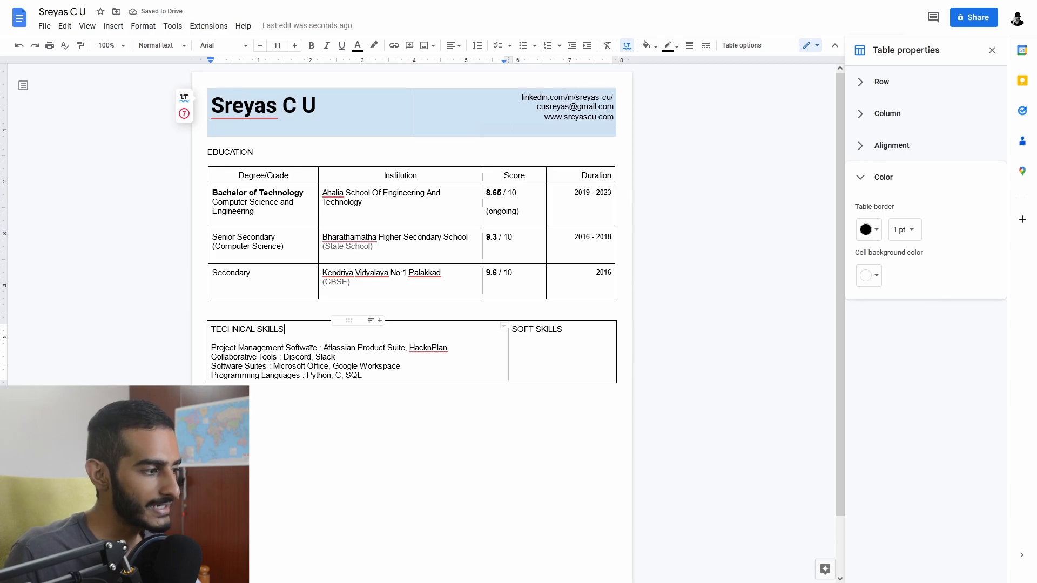
# Bold the Project Management Software and Collaborative Tools category labels.
pyautogui.moveTo(317, 347); pyautogui.dragTo(211, 366)
pyautogui.hotkey('ctrl', 'b')
pyautogui.hotkey('ctrl', 'b')
pyautogui.hotkey('ctrl', 'b')
pyautogui.moveTo(300, 375); pyautogui.dragTo(211, 375)
pyautogui.hotkey('ctrl', 'b')
# Paste the six soft skills under SOFT SKILLS and add a new line below Programming Languages.
pyautogui.click(533, 334)
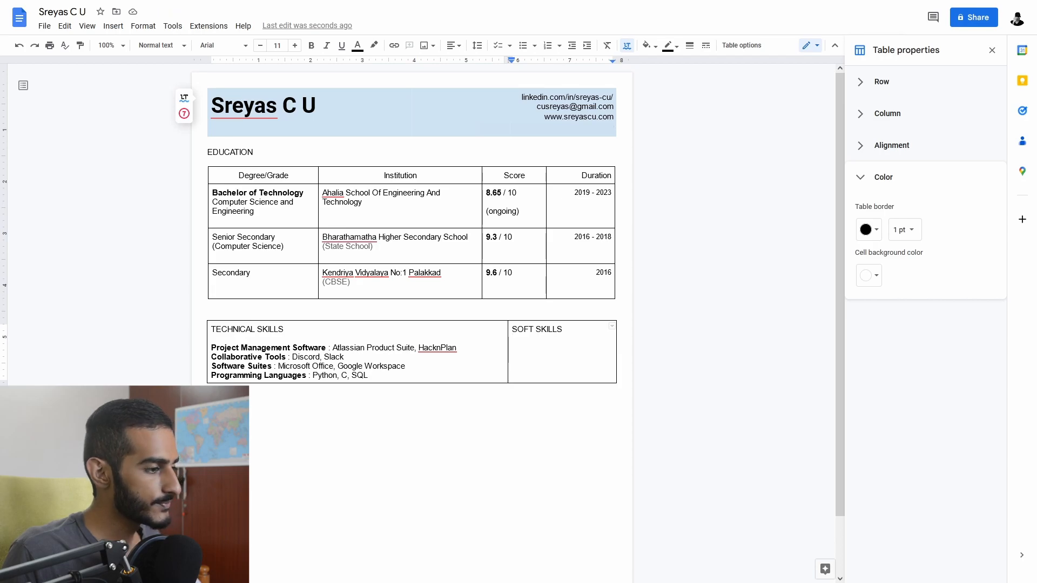
pyautogui.write('Leadership Communication skills Strategic thinking Time management Teamwork Responsibility')
pyautogui.click(386, 376)
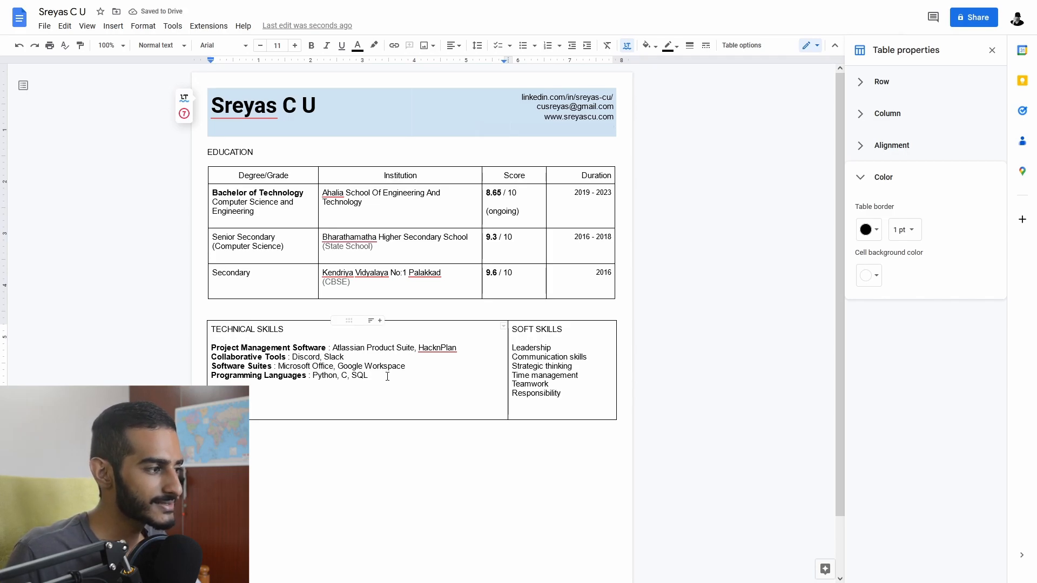
pyautogui.press('Return')
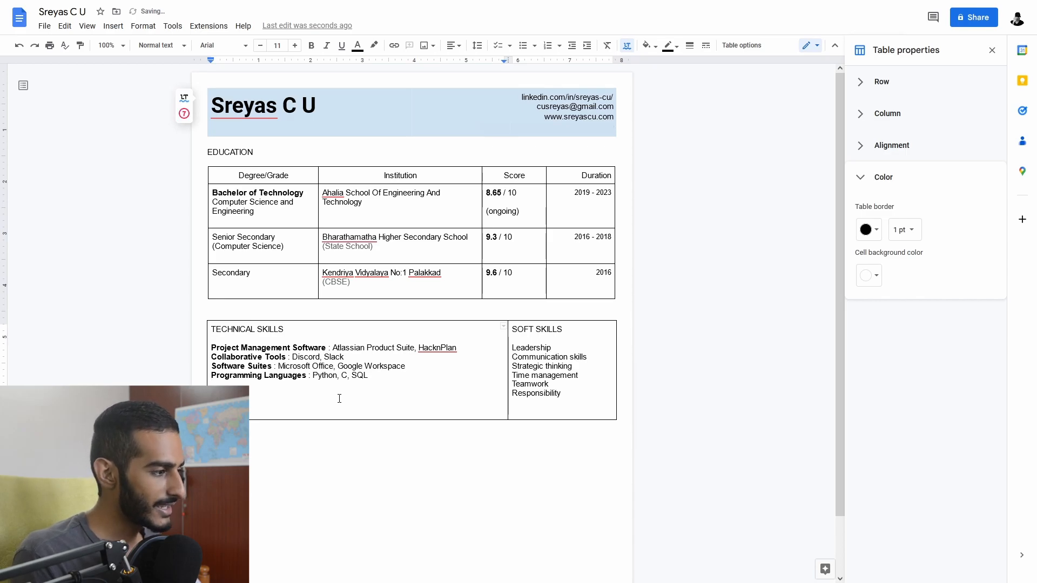
# Add a CERTIFICATIONS heading below the technical skills, followed by the Coursera and LinkedIn course list.
pyautogui.press('Return')
pyautogui.write('CERTIFICATIONS')
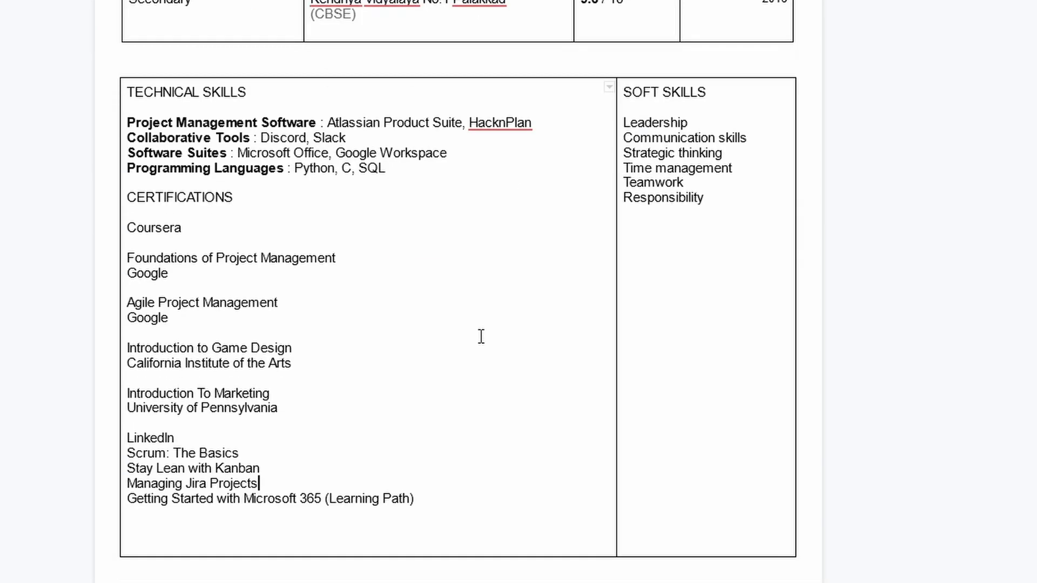
pyautogui.scroll(-4, 482, 336)
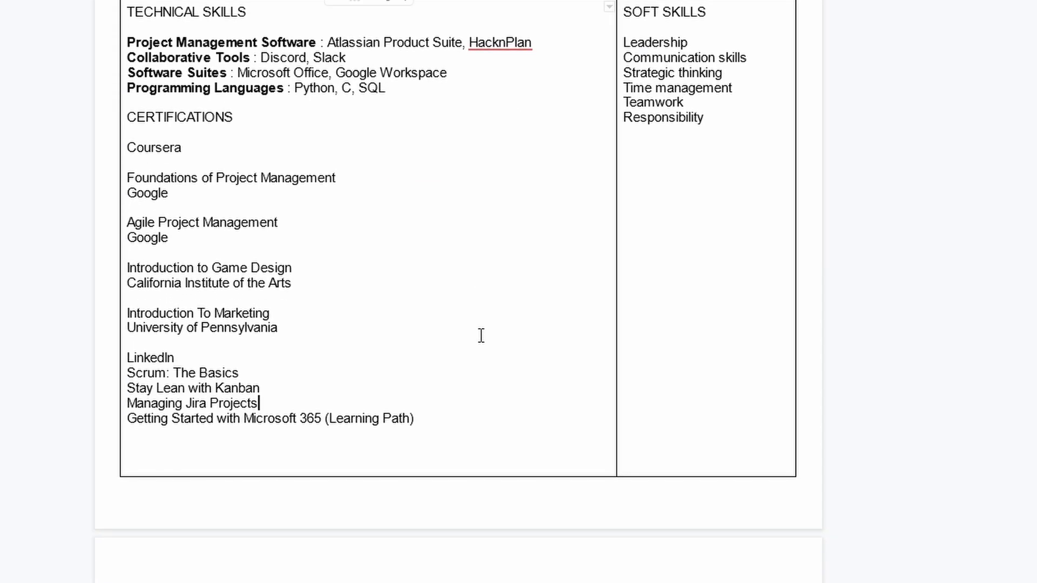
pyautogui.scroll(-2, 266, 368)
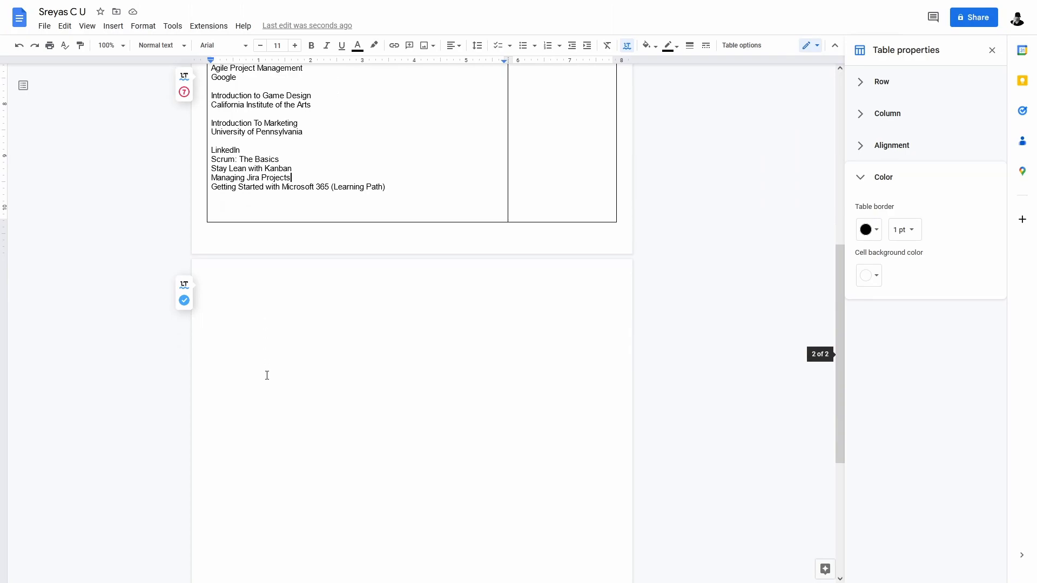
pyautogui.scroll(-2, 266, 375)
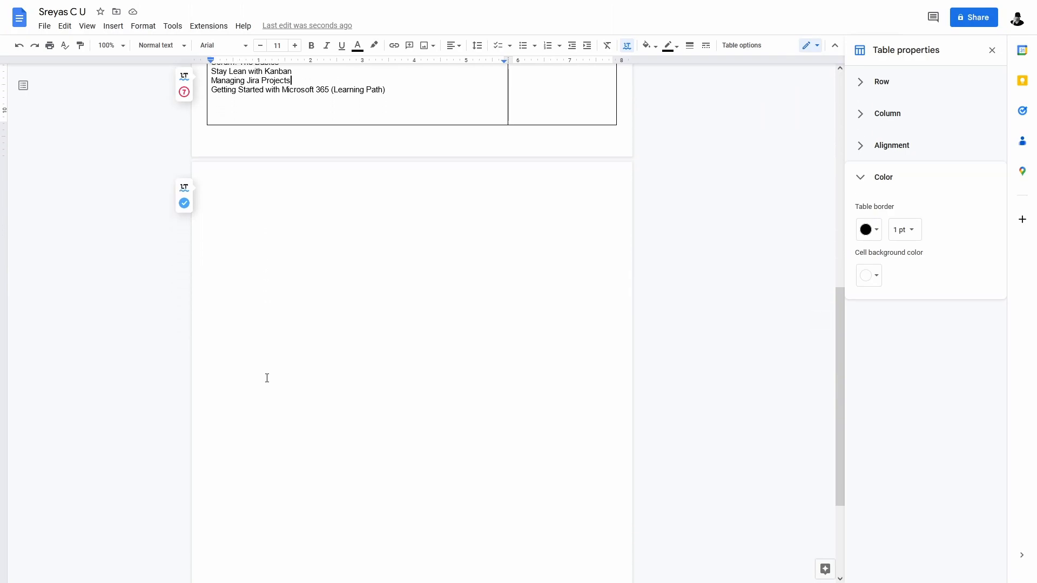
# Delete the empty second page and make the Coursera label bold.
pyautogui.click(281, 279)
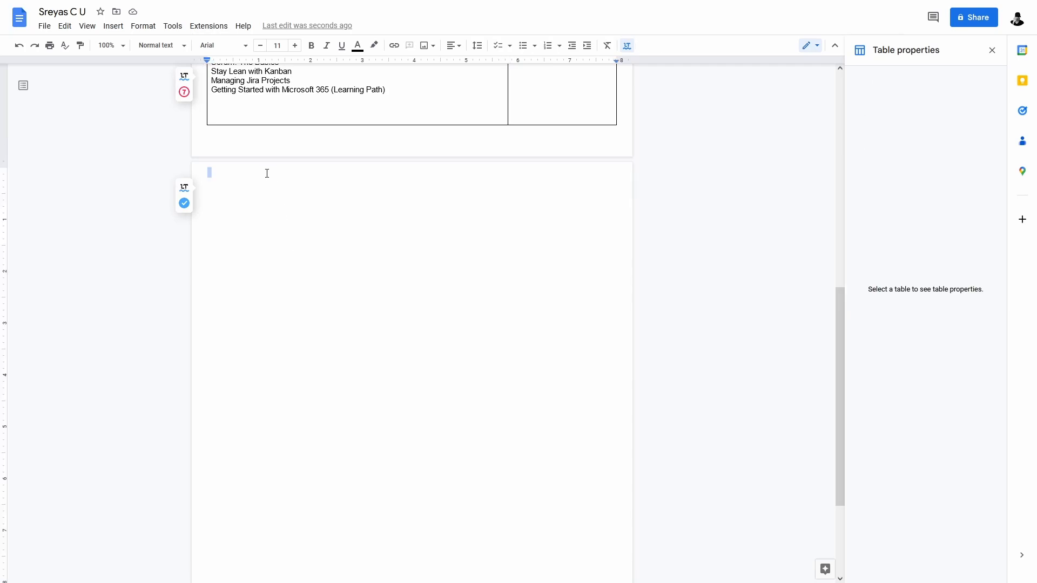
pyautogui.press('BackSpace')
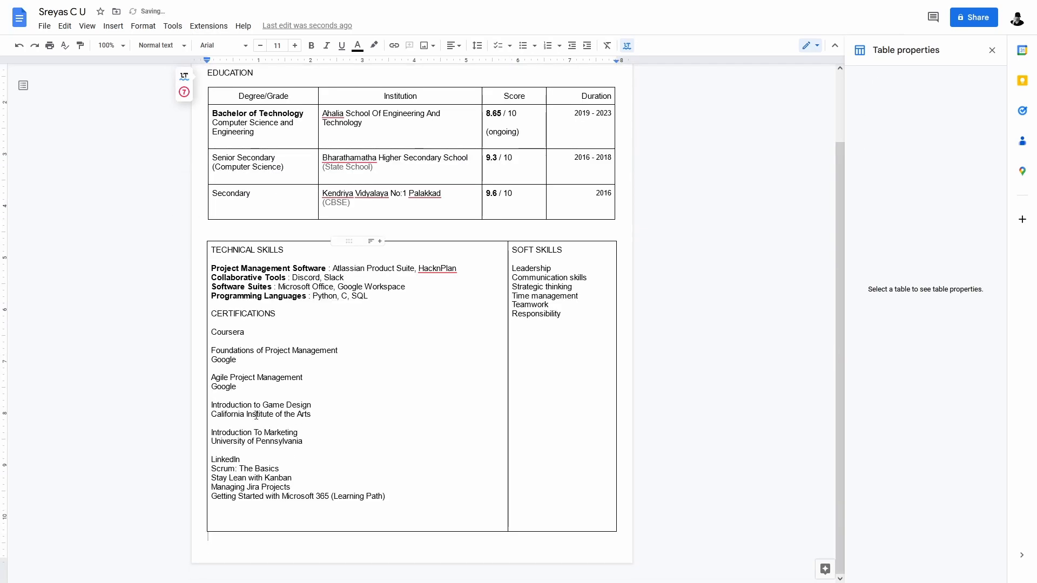
pyautogui.doubleClick(257, 335)
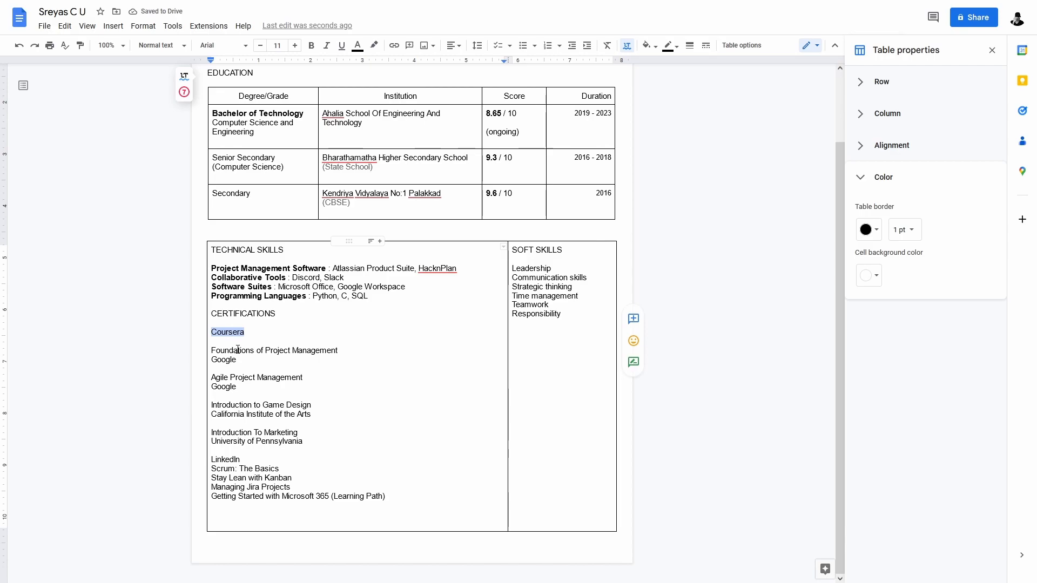
pyautogui.hotkey('ctrl', 'b')
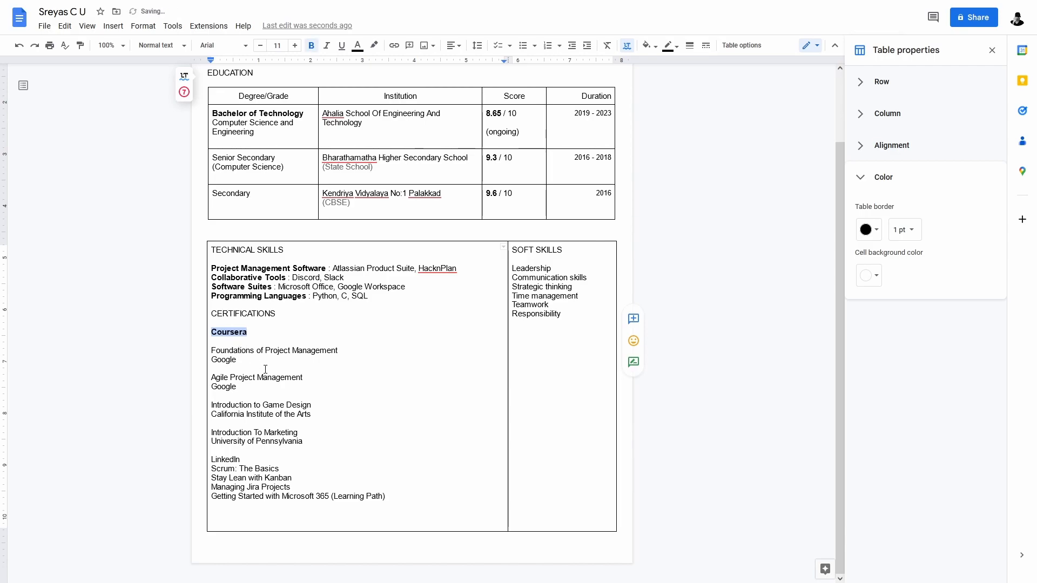
# Bullet the Coursera certification lines, then remove bullets from the blank line and first Google line.
pyautogui.moveTo(213, 350); pyautogui.dragTo(316, 443)
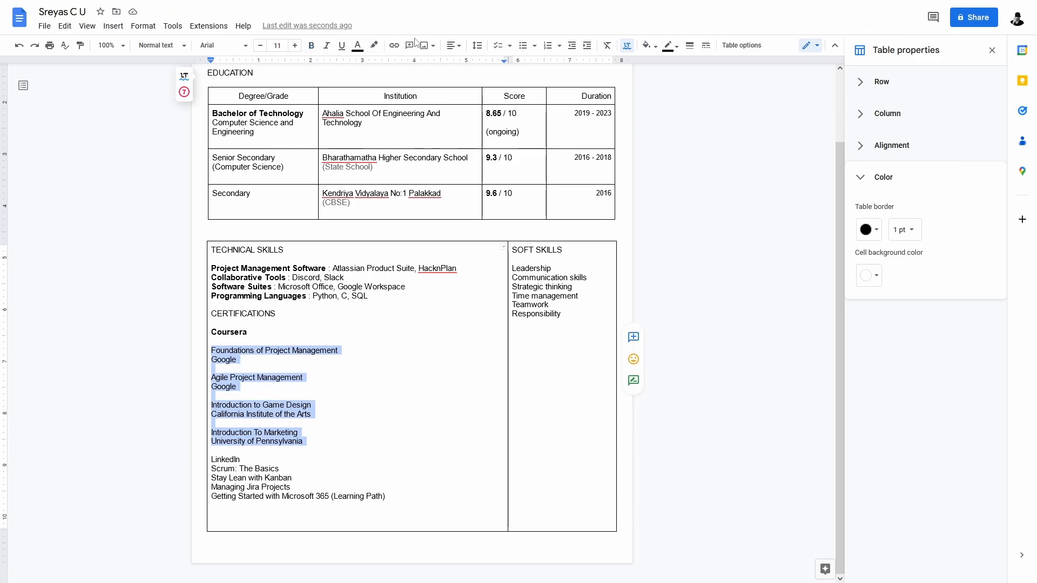
pyautogui.click(522, 45)
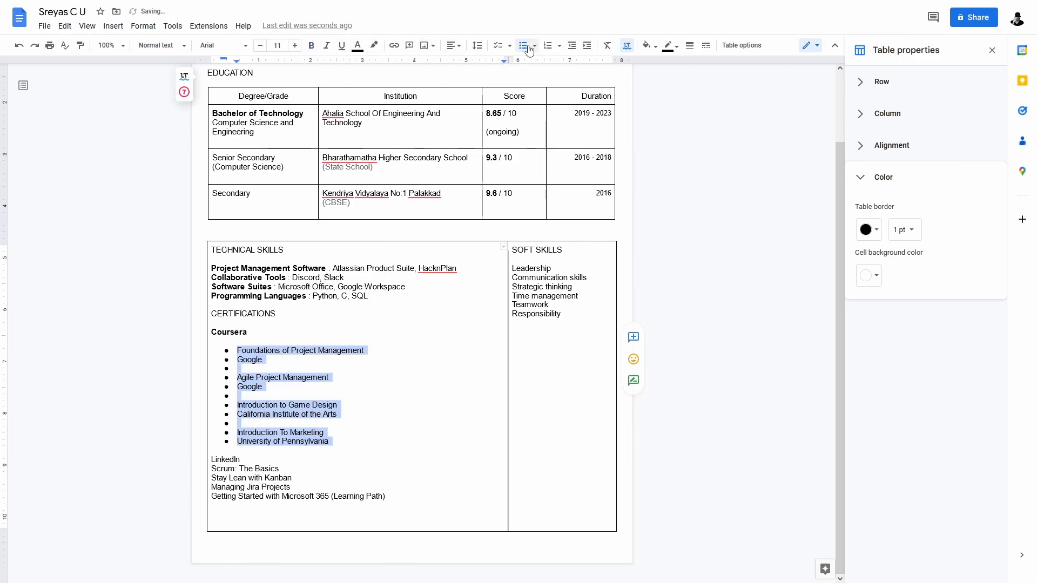
pyautogui.click(368, 351)
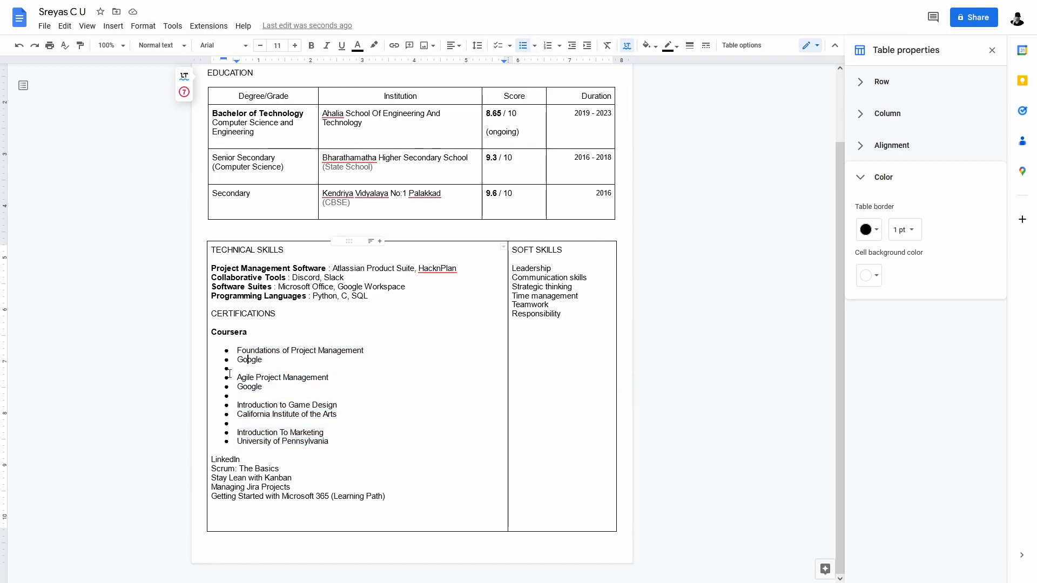
pyautogui.click(227, 370)
pyautogui.press('BackSpace')
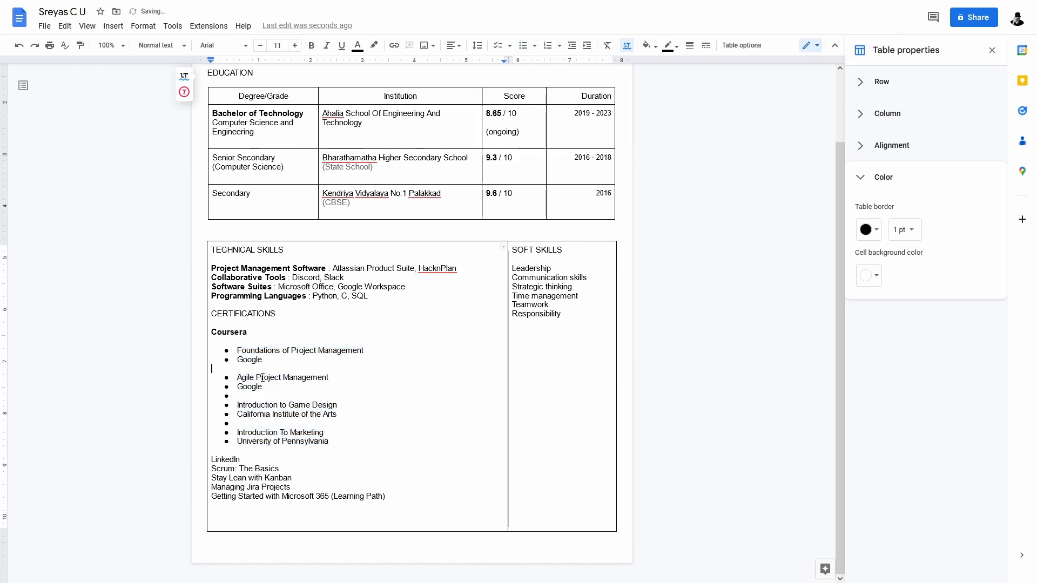
pyautogui.click(238, 360)
pyautogui.press('BackSpace')
pyautogui.click(244, 370)
# Colour the first Google provider line dark grey.
pyautogui.moveTo(267, 361); pyautogui.dragTo(235, 361)
pyautogui.click(357, 46)
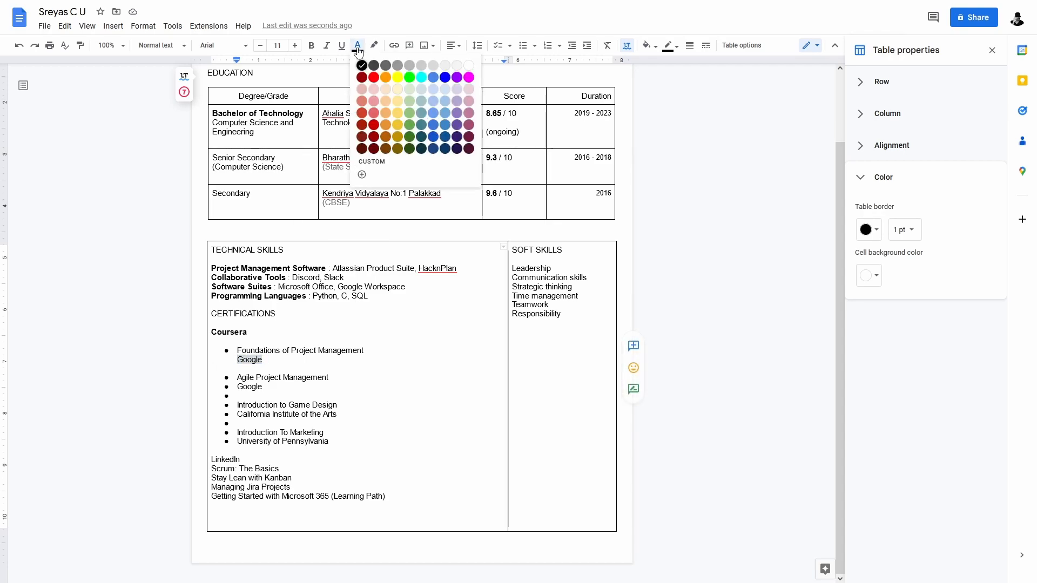
pyautogui.click(386, 67)
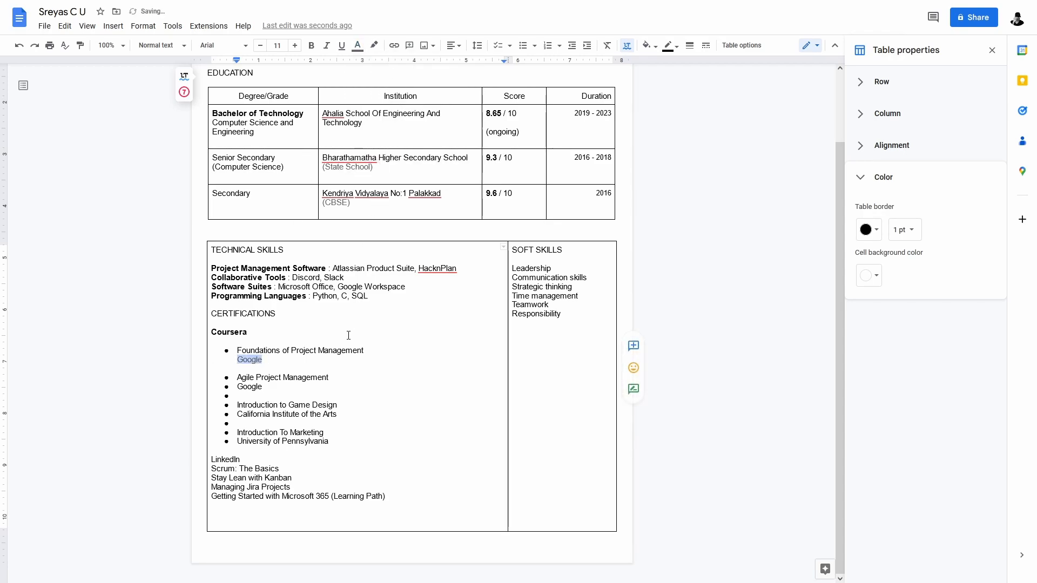
pyautogui.click(342, 350)
# Remove bullets from the blank separators and the Google, California Institute of the Arts, University of Pennsylvania lines.
pyautogui.click(238, 395)
pyautogui.press('BackSpace')
pyautogui.click(238, 387)
pyautogui.press('BackSpace')
pyautogui.click(236, 415)
pyautogui.press('BackSpace')
pyautogui.click(238, 424)
pyautogui.press('BackSpace')
pyautogui.click(239, 443)
pyautogui.press('BackSpace')
# Colour the second Google, California Institute of the Arts and University of Pennsylvania lines grey.
pyautogui.moveTo(237, 388); pyautogui.dragTo(263, 390)
pyautogui.click(357, 44)
pyautogui.click(389, 69)
pyautogui.moveTo(337, 415); pyautogui.dragTo(239, 414)
pyautogui.moveTo(329, 442); pyautogui.dragTo(237, 442)
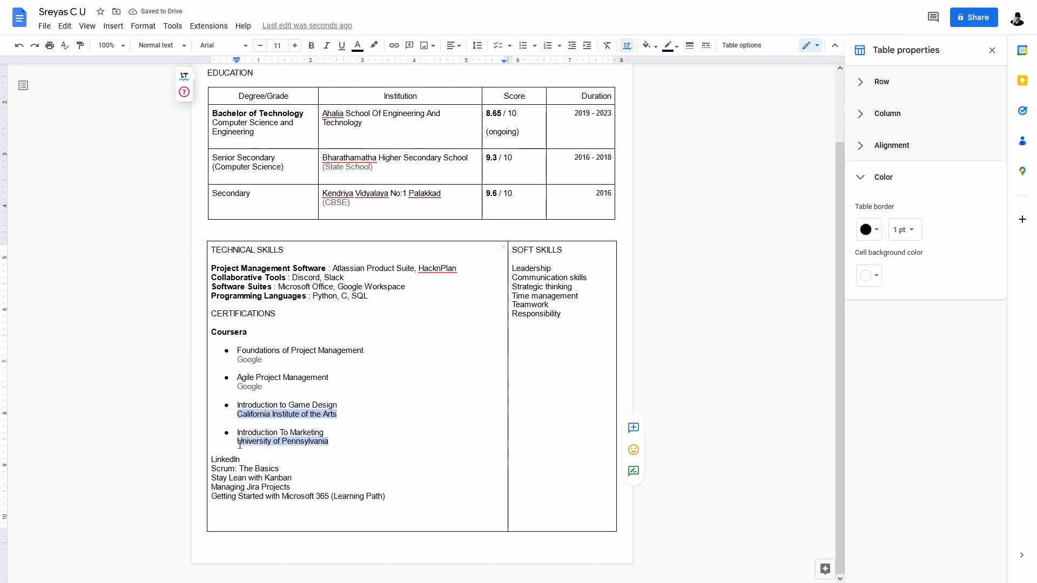
pyautogui.click(357, 45)
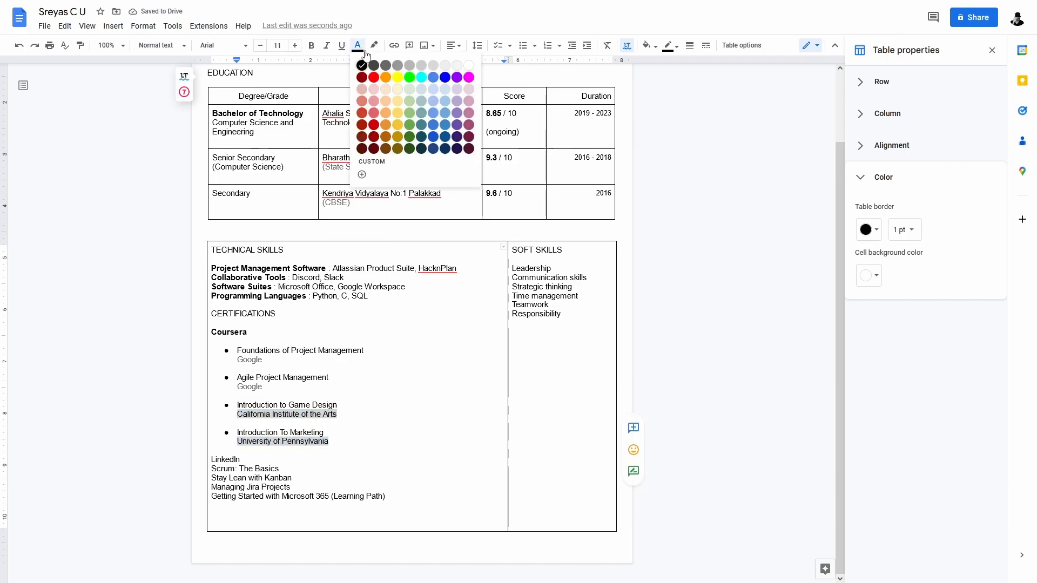
pyautogui.click(389, 69)
pyautogui.click(355, 371)
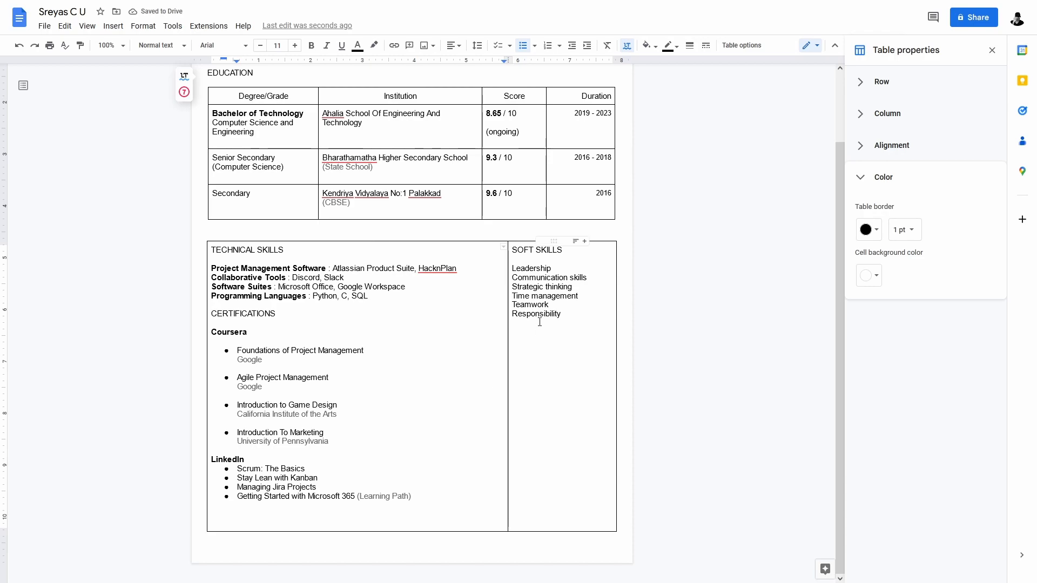
# Add a HOBBIES heading below Responsibility with the pasted hobbies list ending at Watching Movies.
pyautogui.click(523, 336)
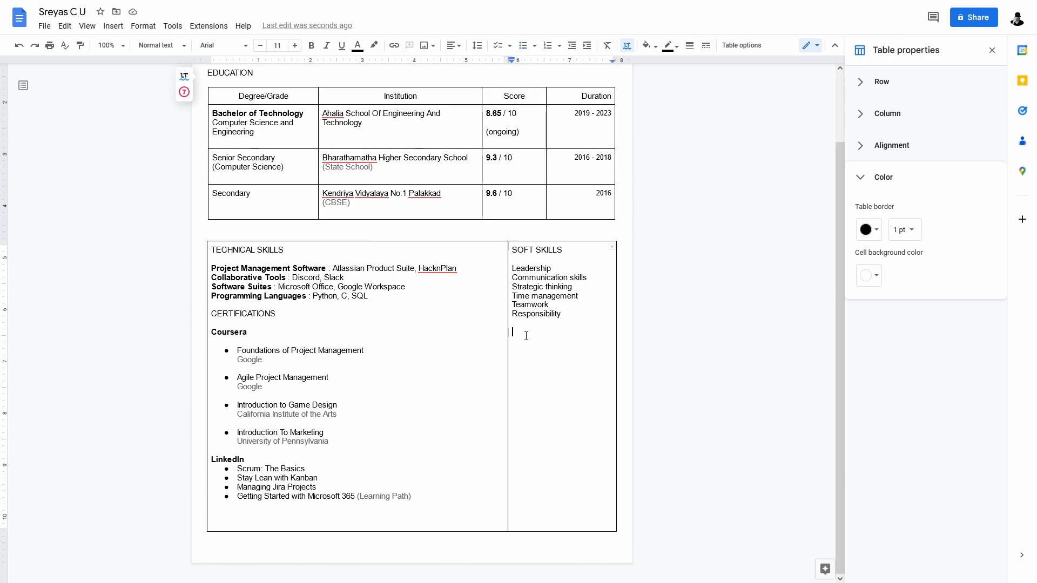
pyautogui.write('HOBBIES')
pyautogui.press('Return')
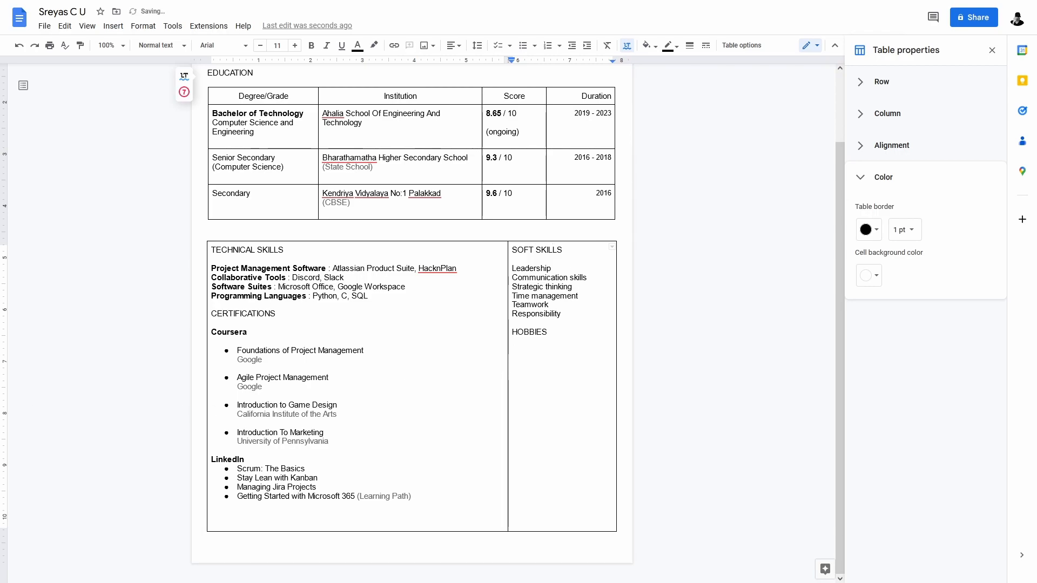
pyautogui.write('Playing Games Reading books Writing blogs Watching Movies')
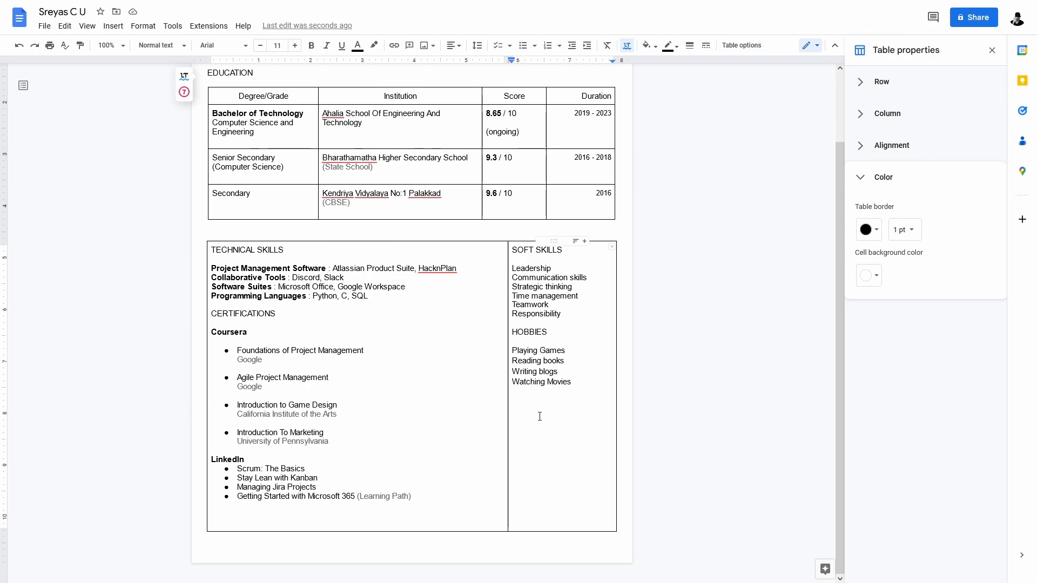
pyautogui.click(604, 388)
pyautogui.press('Return')
pyautogui.press('Return')
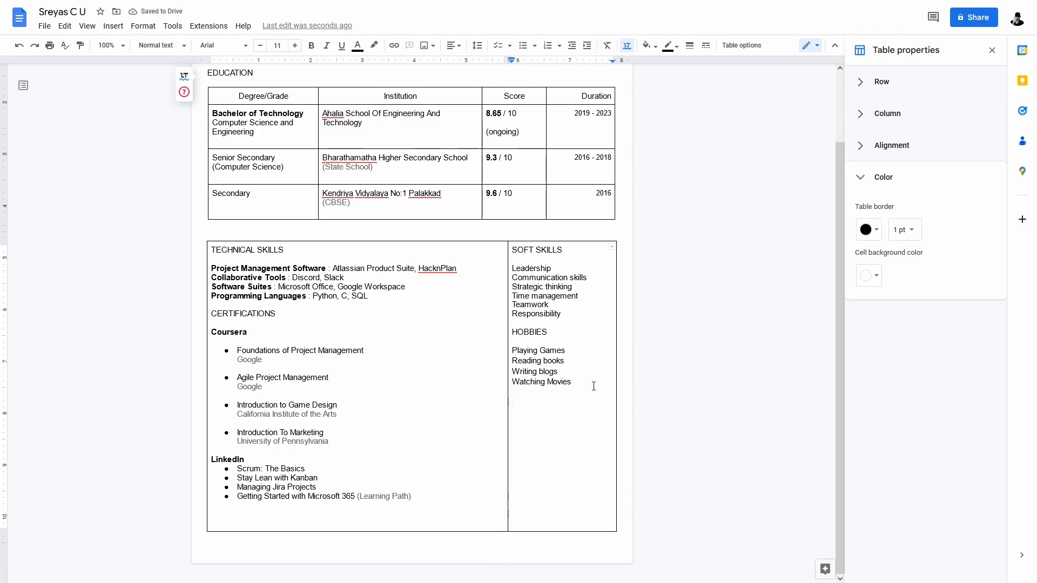
# Add LANGUAGES with English, Hindi and Malayalam, colouring their proficiency lines grey.
pyautogui.write('LANGUAGES')
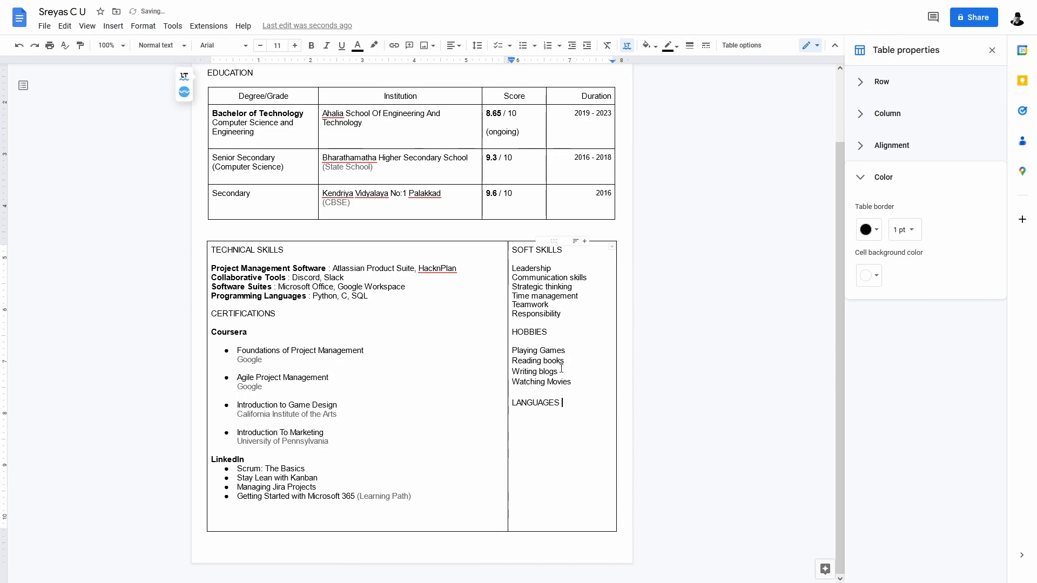
pyautogui.write('English Full Professional Proficiency  Hindi Full Working Proficiency  Malayalam Full Working Proficiency')
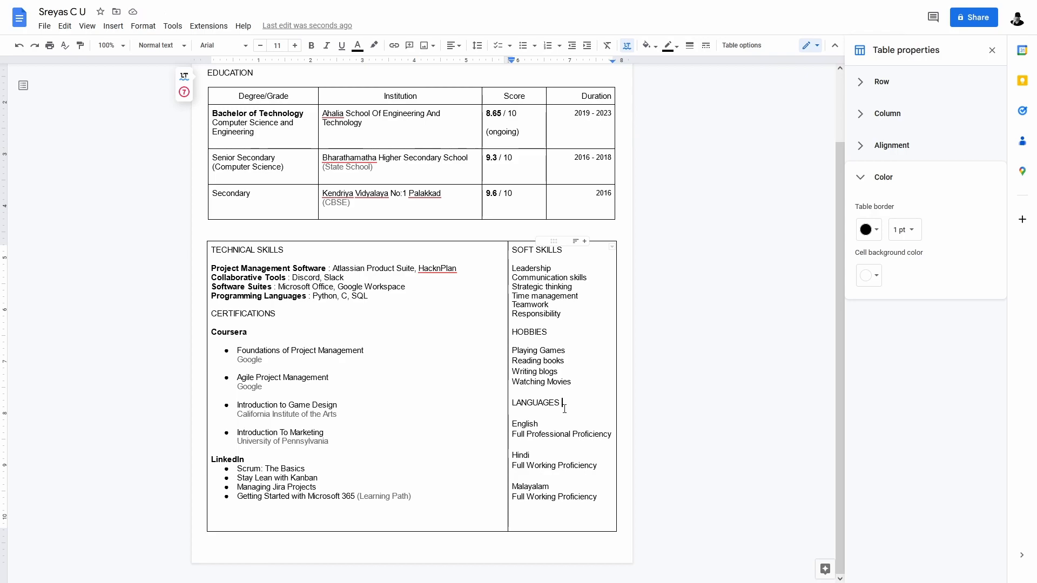
pyautogui.moveTo(603, 498); pyautogui.dragTo(512, 498)
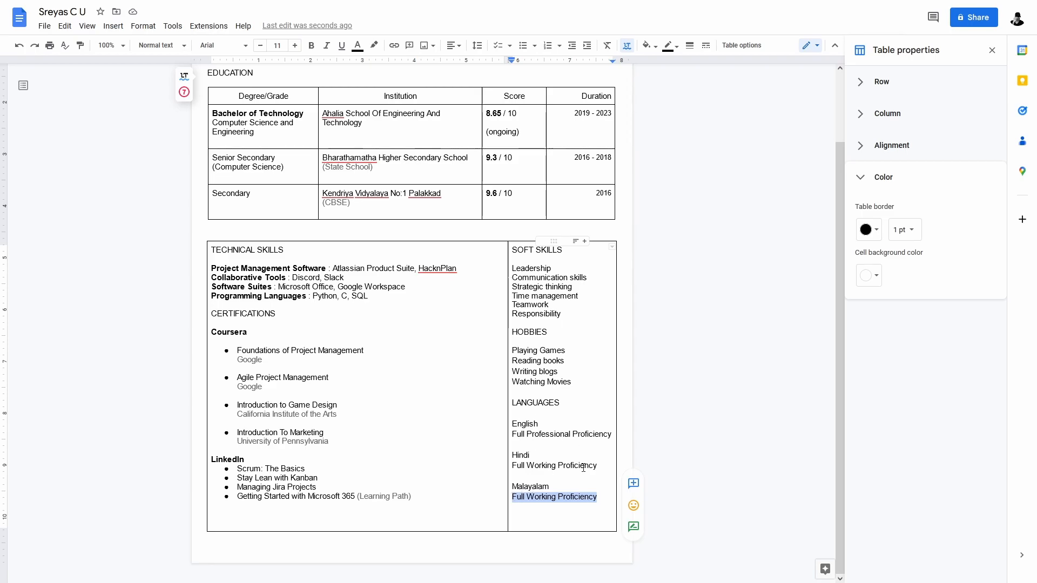
pyautogui.moveTo(602, 465); pyautogui.dragTo(513, 466)
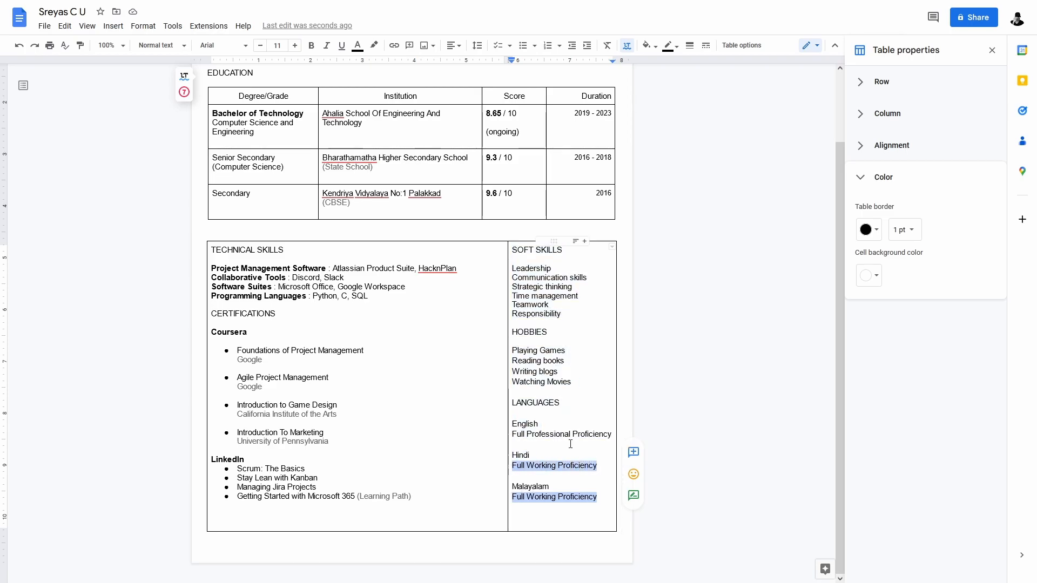
pyautogui.moveTo(614, 436); pyautogui.dragTo(512, 435)
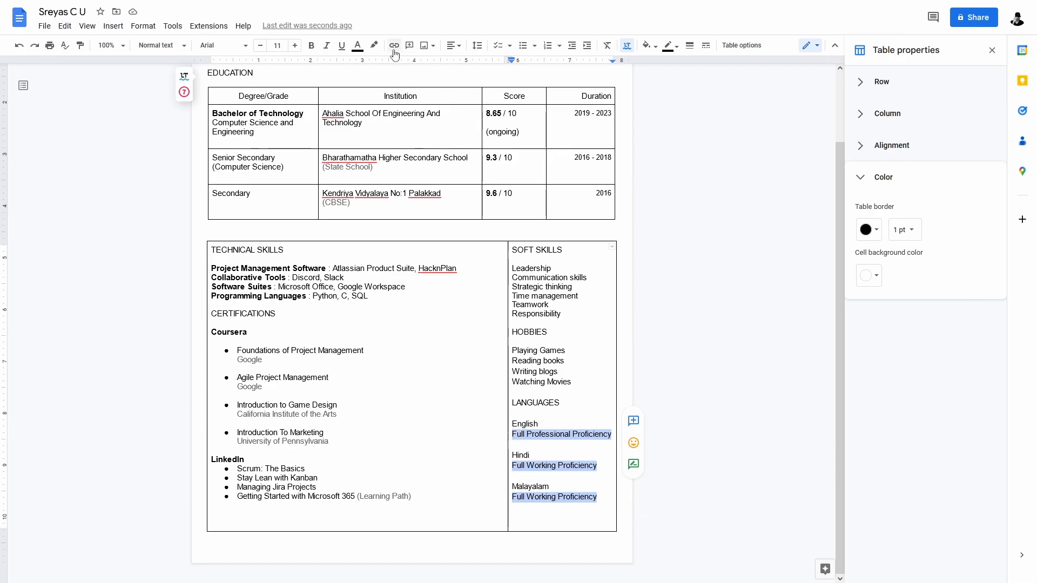
pyautogui.click(362, 47)
pyautogui.click(386, 65)
pyautogui.click(521, 451)
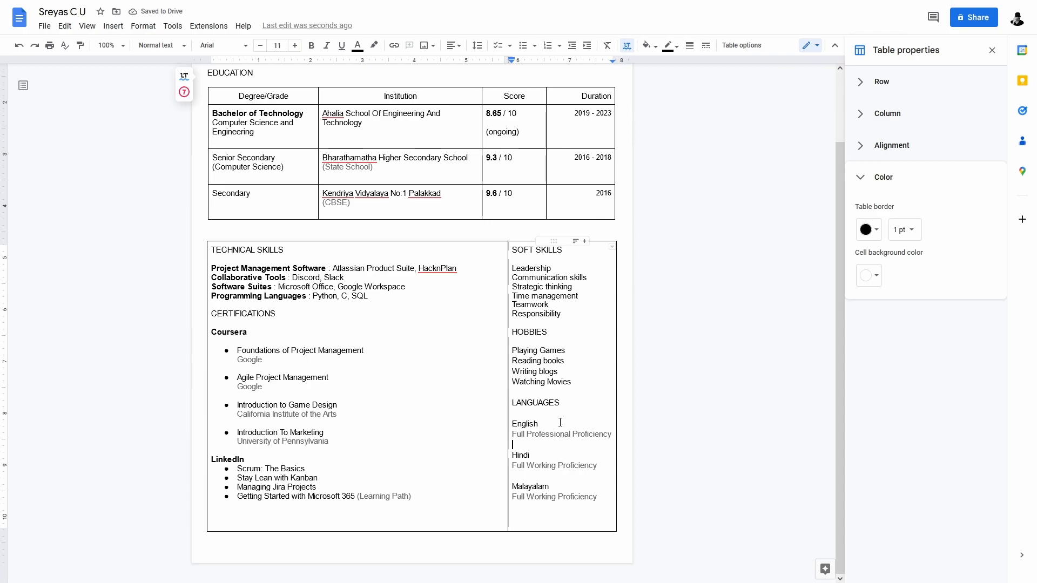
# Set the skills table's border colour to white in the table properties so it appears borderless.
pyautogui.scroll(2, 411, 356)
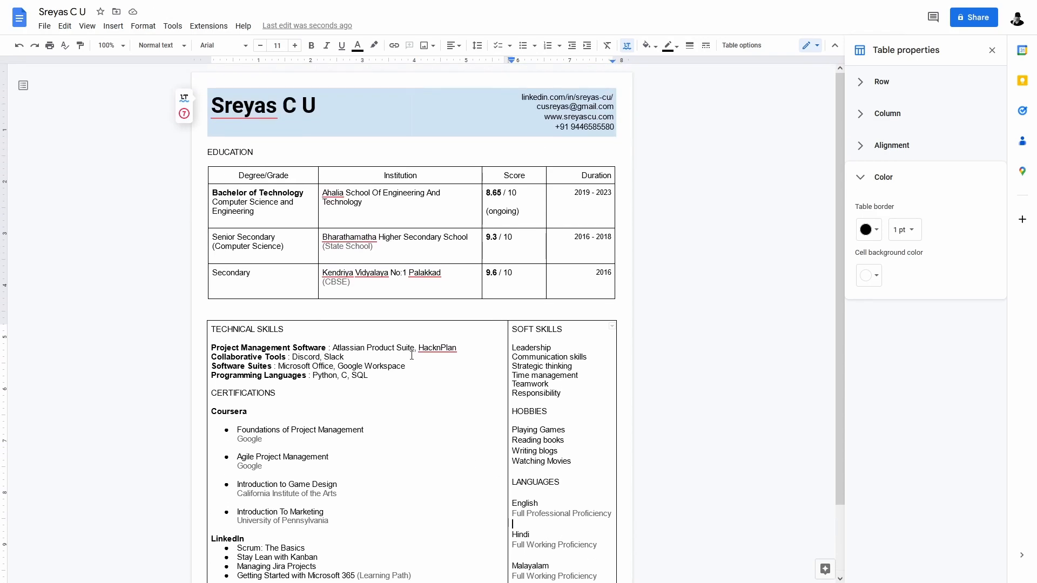
pyautogui.scroll(-2, 411, 356)
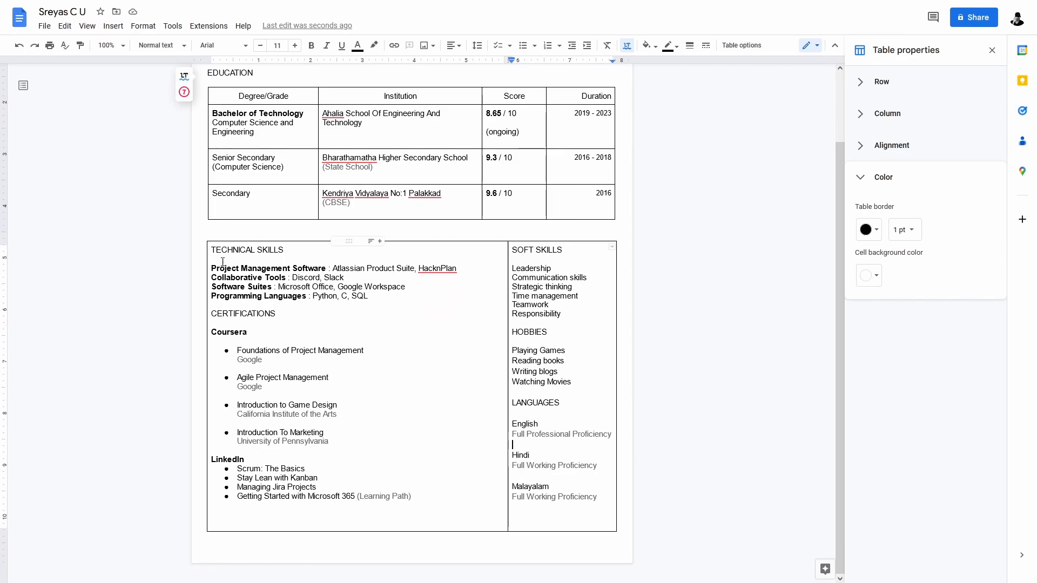
pyautogui.moveTo(211, 249); pyautogui.dragTo(321, 494)
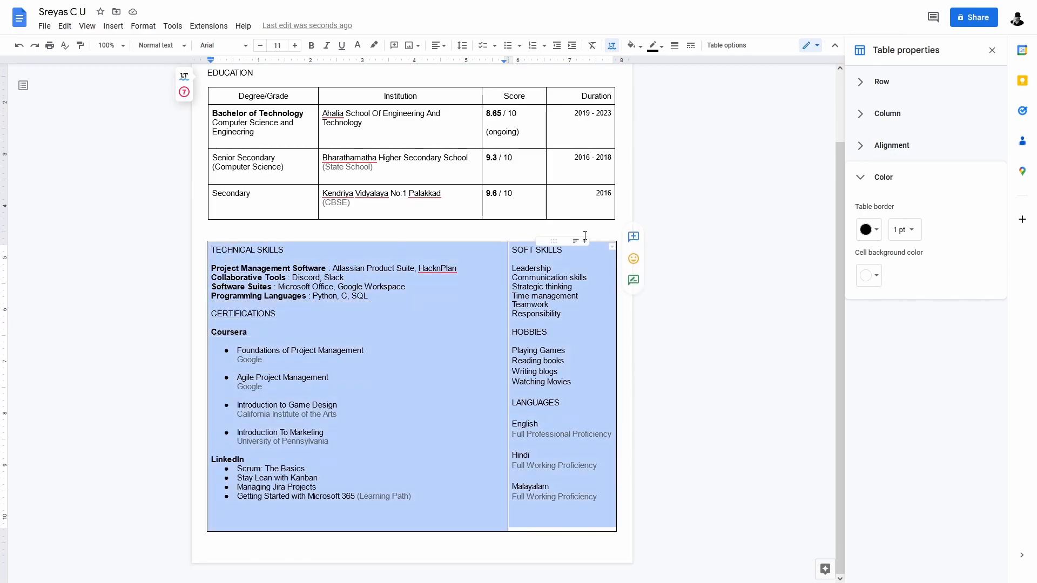
pyautogui.click(726, 46)
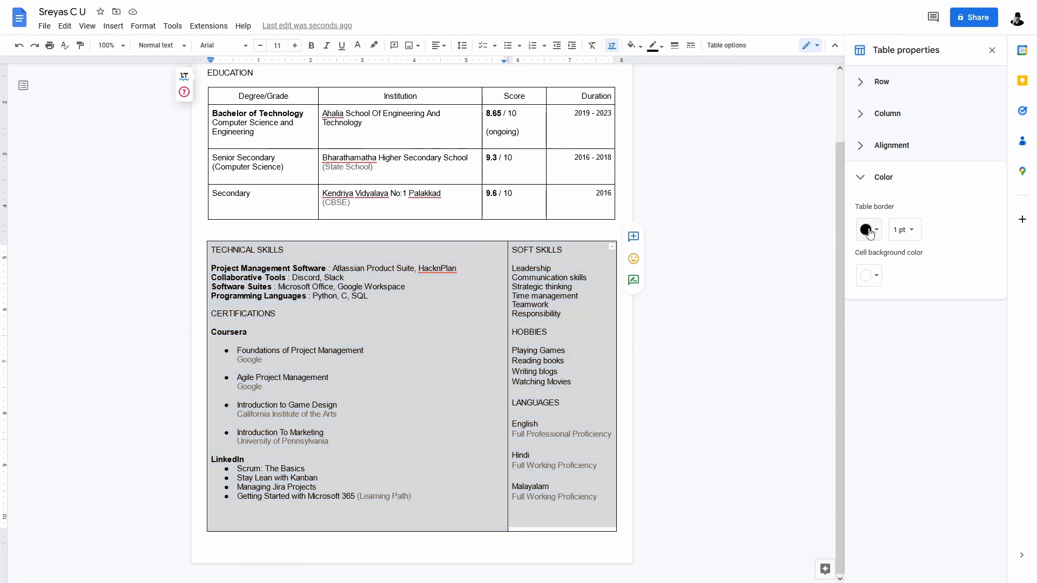
pyautogui.click(868, 231)
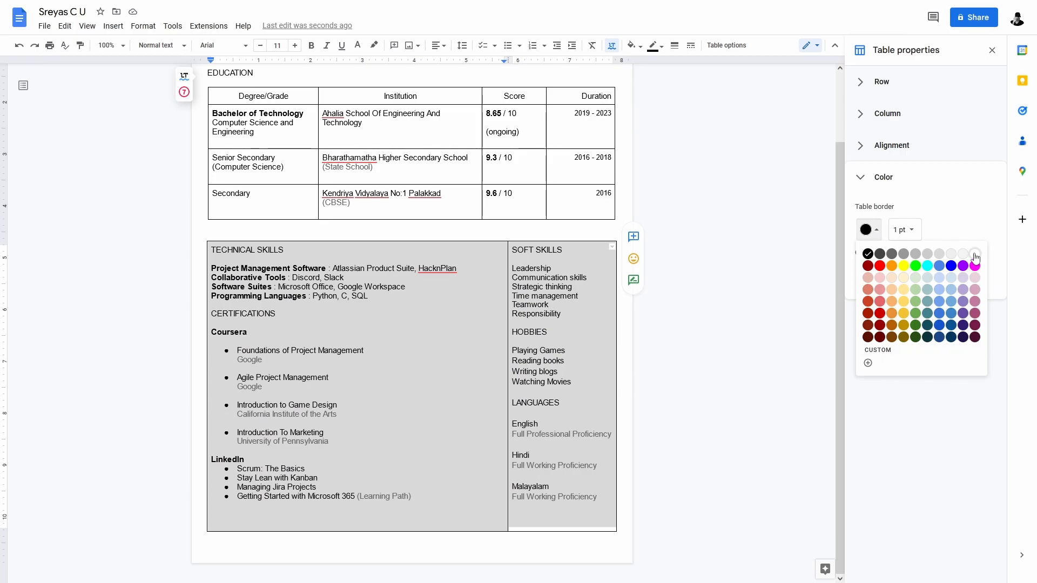
pyautogui.click(975, 255)
pyautogui.click(993, 51)
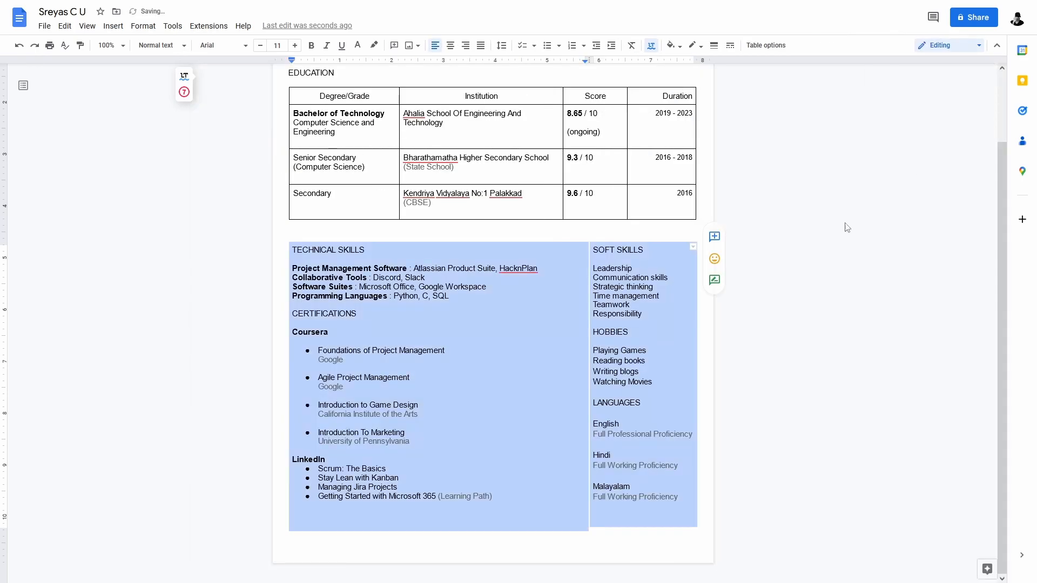
pyautogui.click(766, 307)
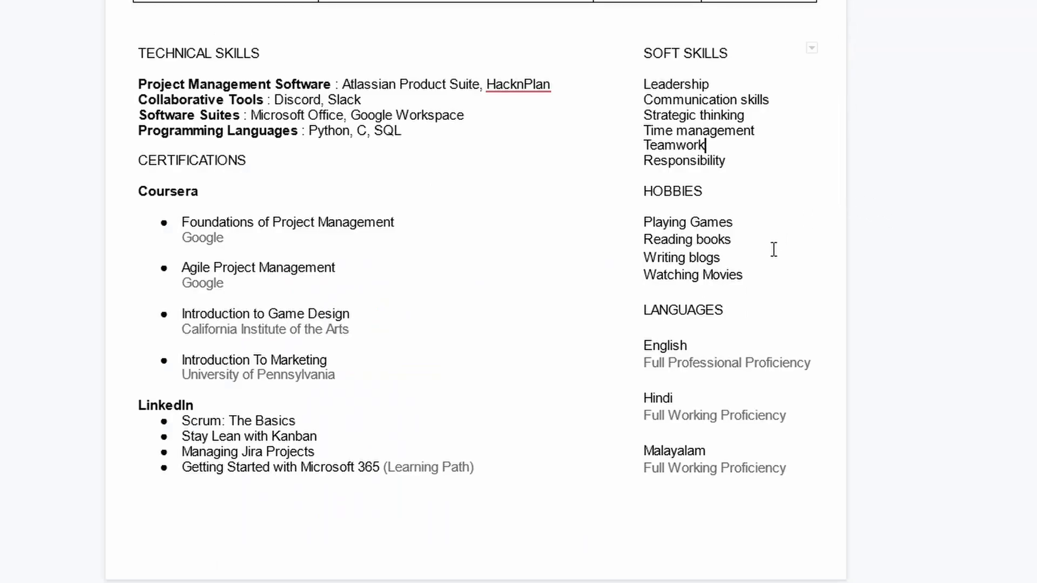
pyautogui.scroll(2, 756, 250)
pyautogui.scroll(-2, 718, 250)
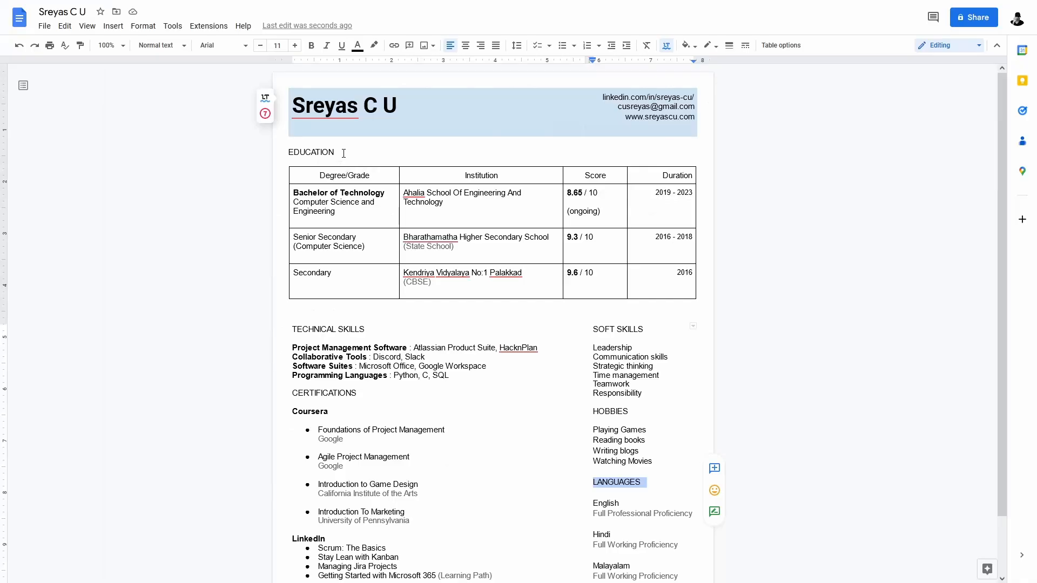
# Make EDUCATION, TECHNICAL SKILLS, CERTIFICATIONS, SOFT SKILLS, HOBBIES and LANGUAGES headings bold and dark blue.
pyautogui.click(355, 158)
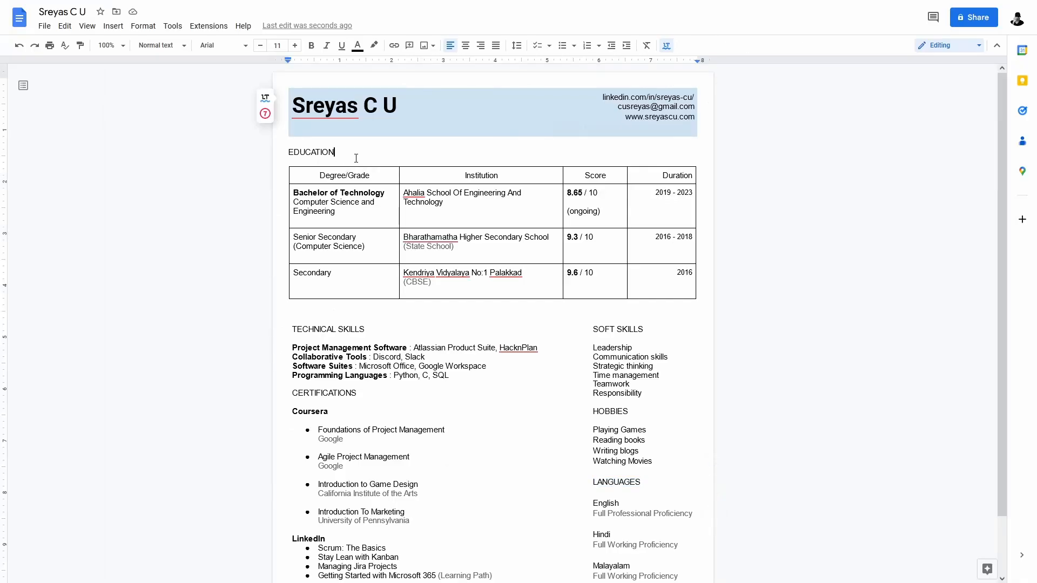
pyautogui.moveTo(354, 155); pyautogui.dragTo(290, 151)
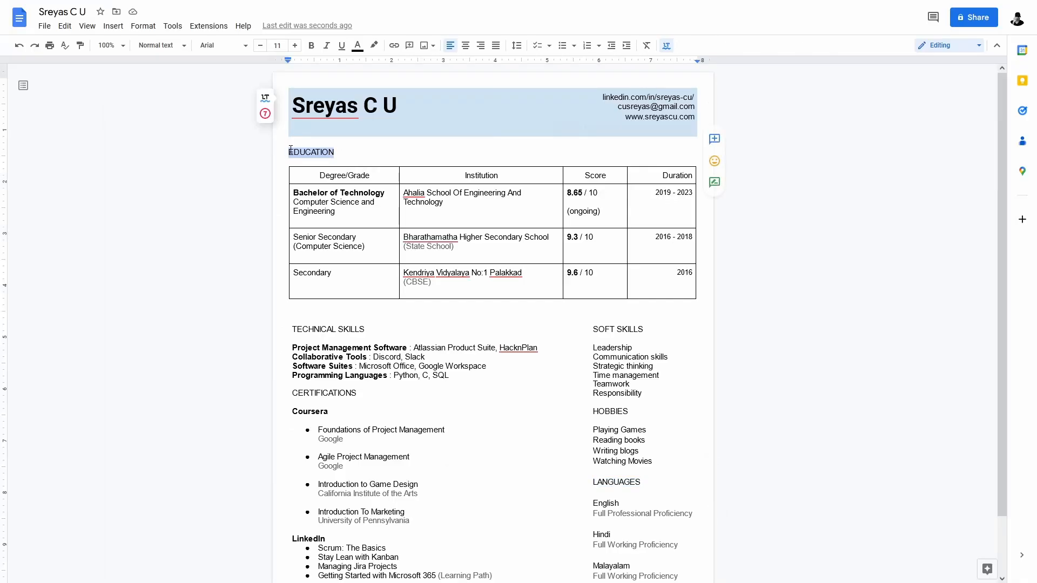
pyautogui.moveTo(365, 330); pyautogui.dragTo(294, 330)
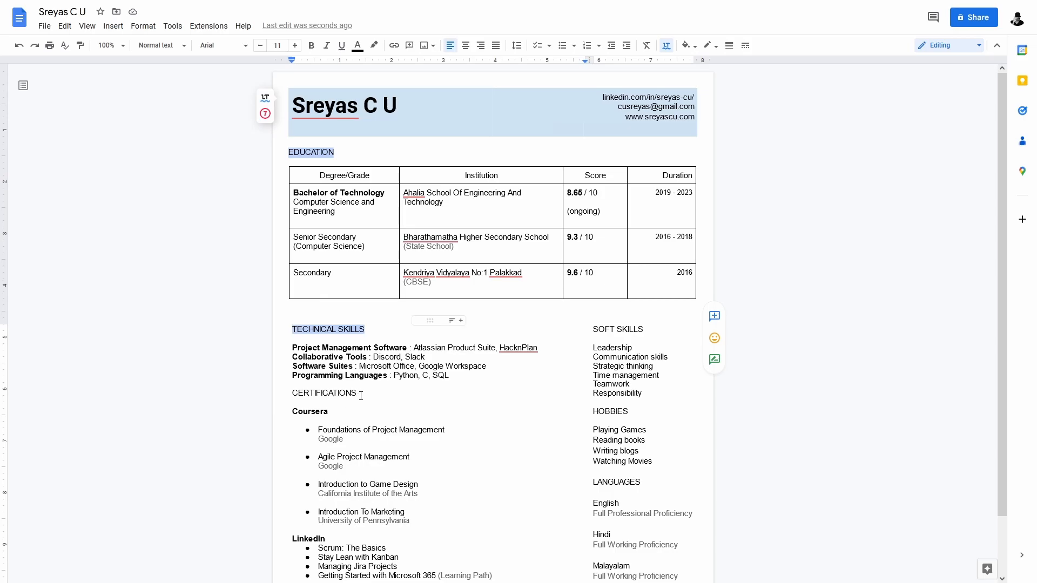
pyautogui.moveTo(361, 396); pyautogui.dragTo(295, 395)
pyautogui.moveTo(653, 333); pyautogui.dragTo(598, 331)
pyautogui.moveTo(634, 411); pyautogui.dragTo(596, 411)
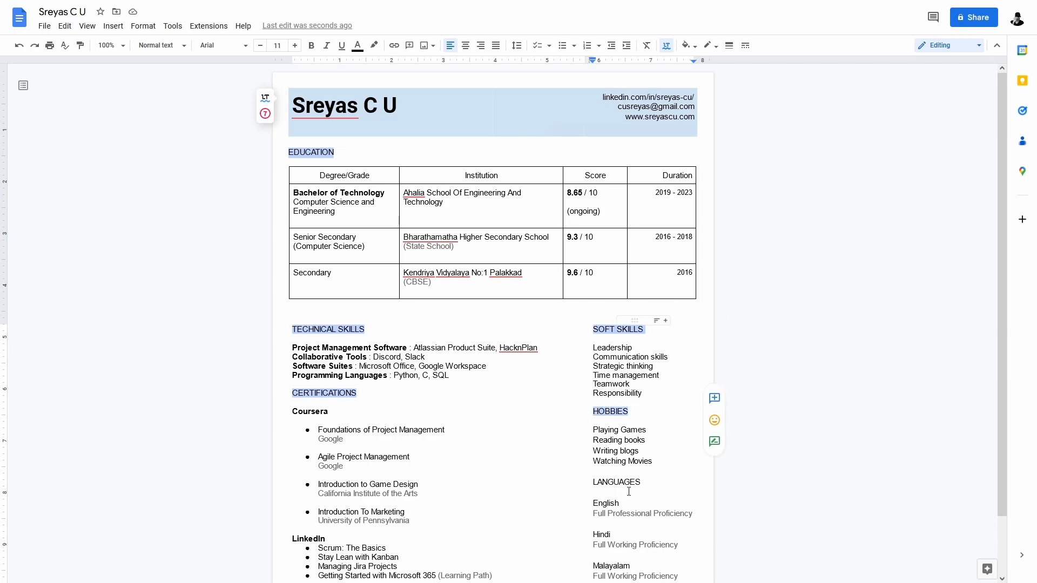
pyautogui.moveTo(643, 483); pyautogui.dragTo(593, 482)
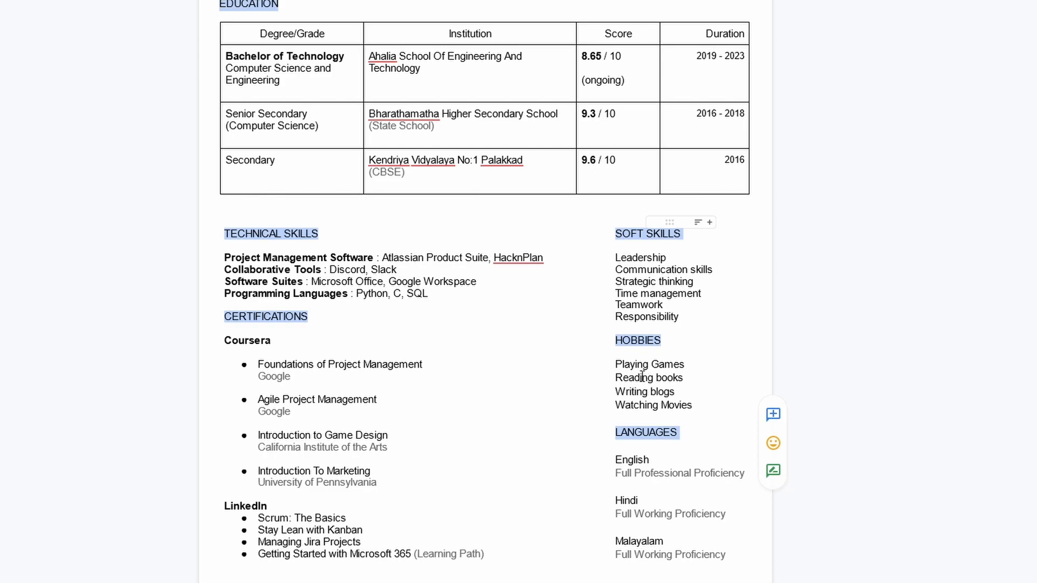
pyautogui.click(311, 47)
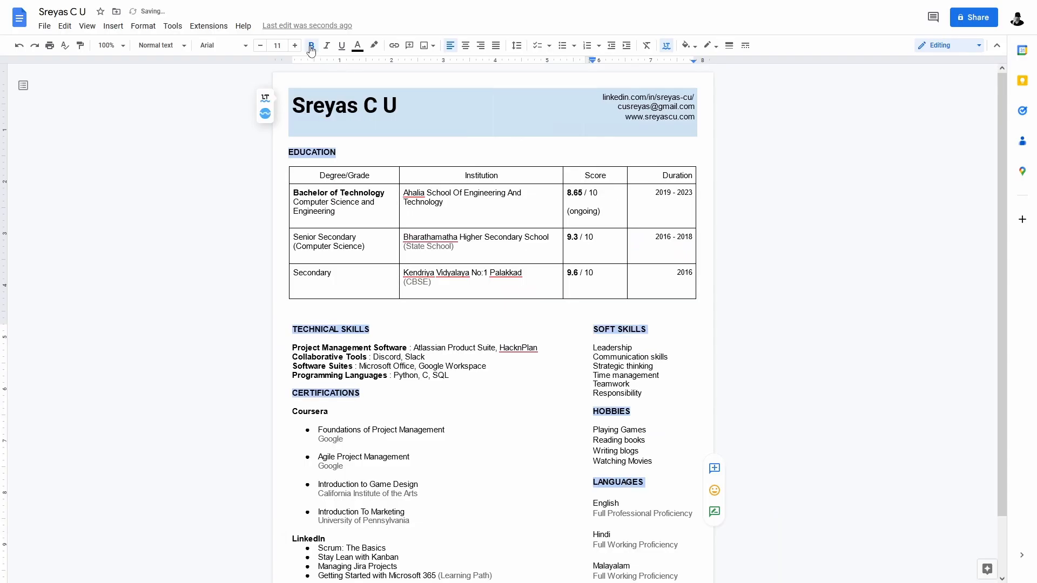
pyautogui.click(357, 46)
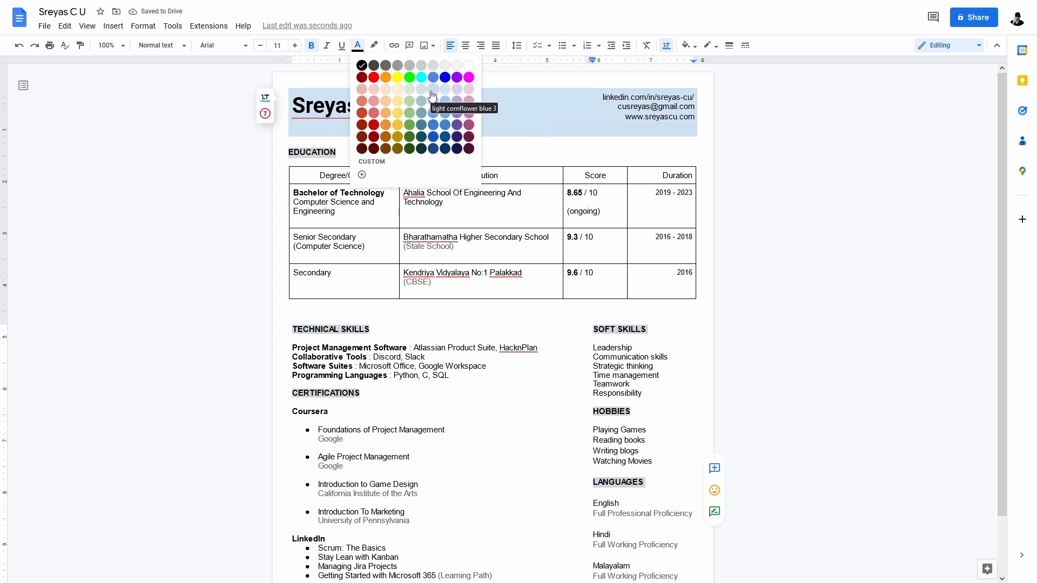
pyautogui.click(446, 126)
pyautogui.click(357, 45)
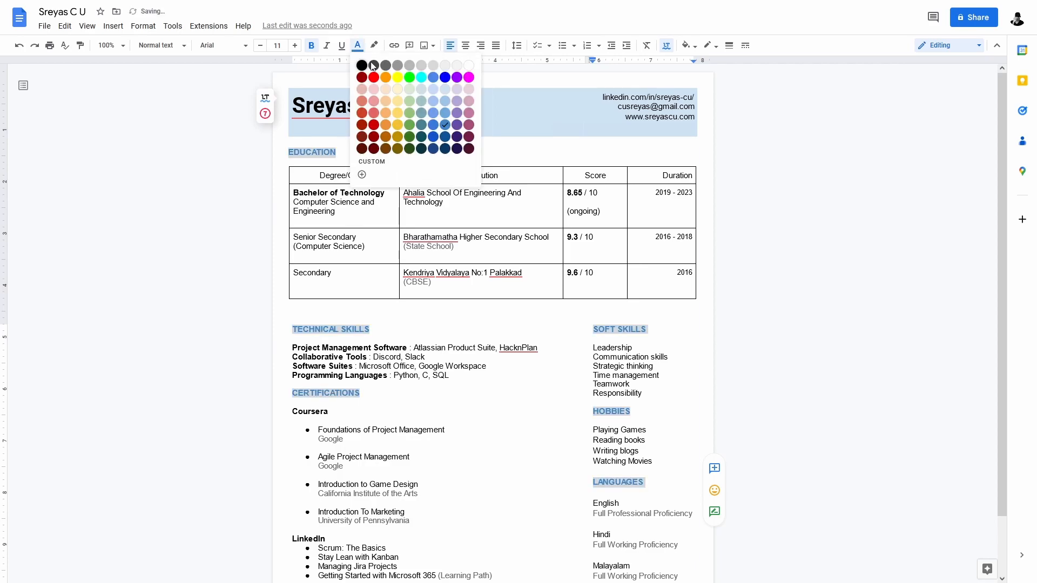
pyautogui.click(443, 143)
# Look over the résumé and open the File menu to download it.
pyautogui.scroll(-2, 541, 341)
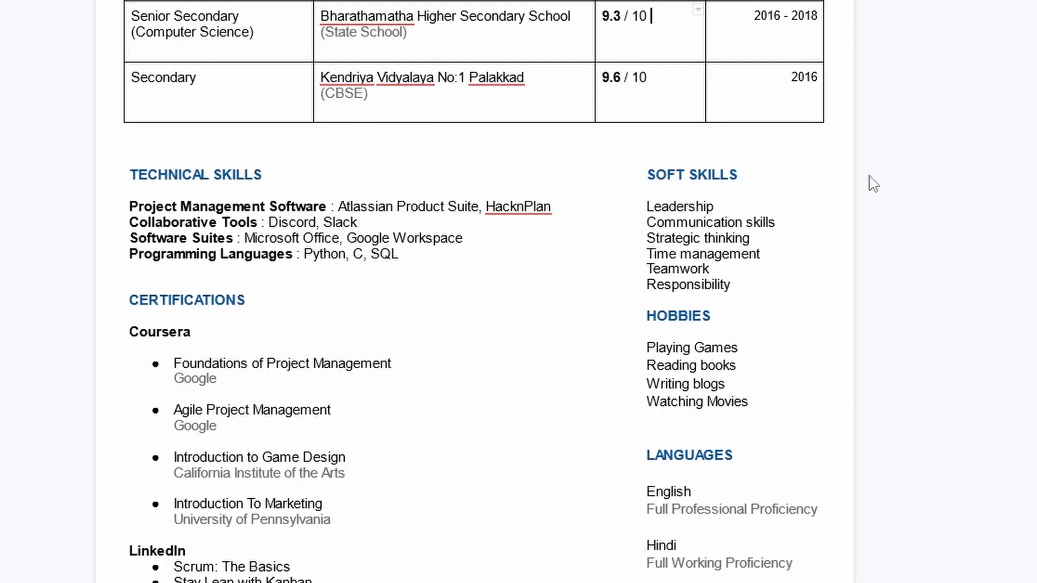
pyautogui.scroll(2, 871, 185)
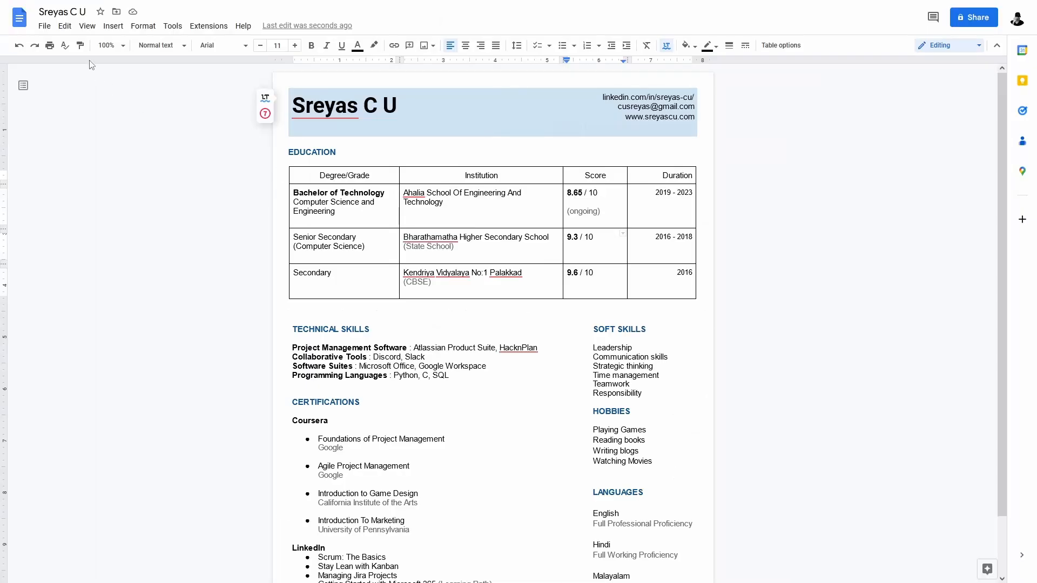
pyautogui.click(45, 27)
pyautogui.moveTo(81, 142)
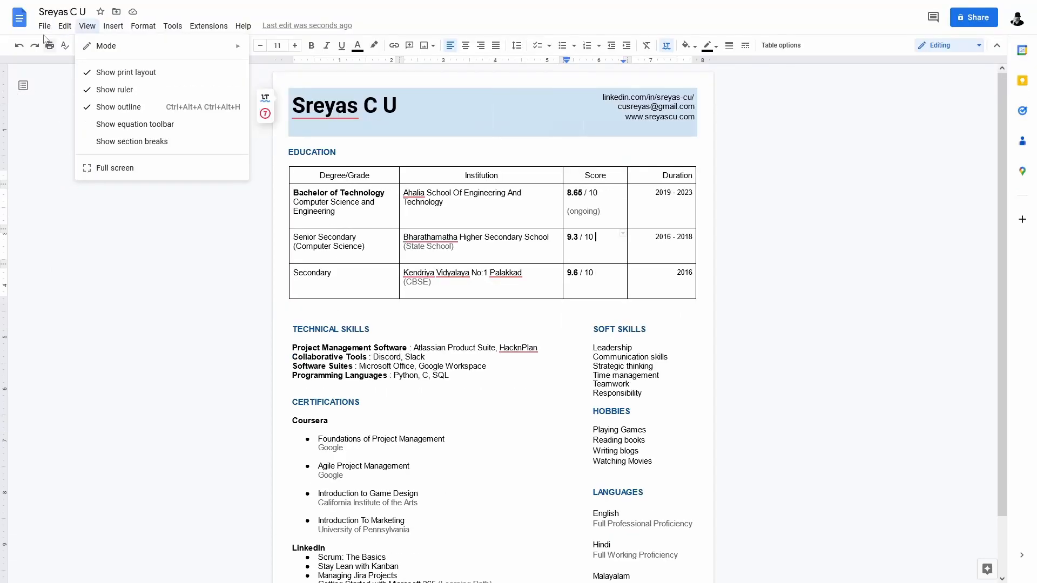
pyautogui.moveTo(45, 26)
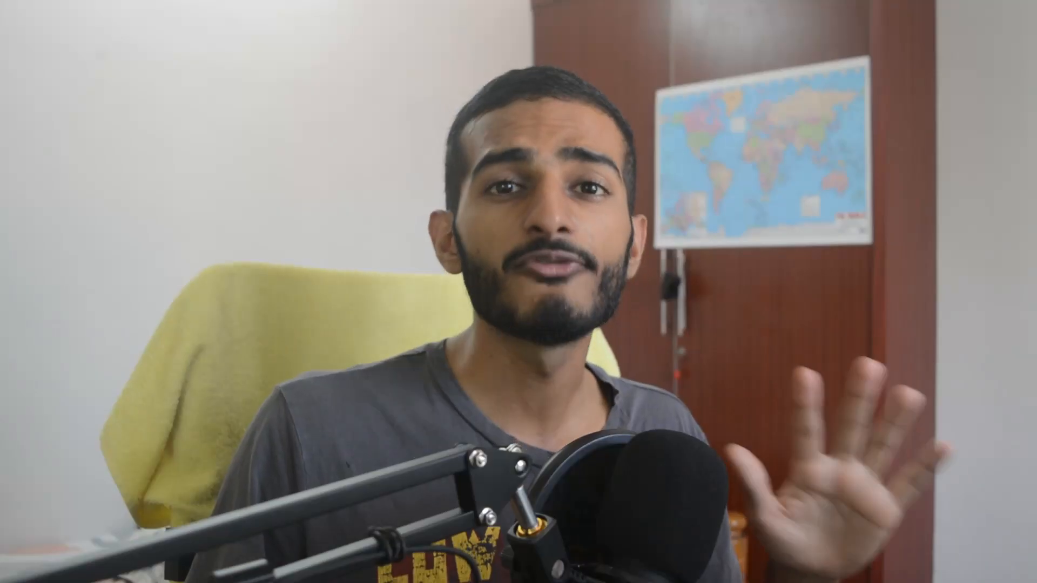